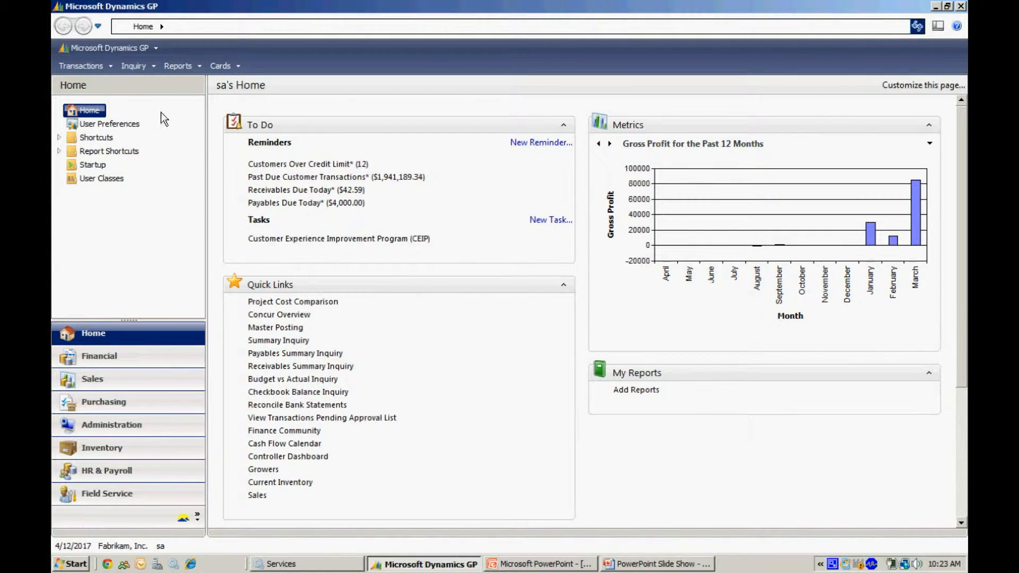
Open the Table Descriptions resource window and bring up its list of Financial series table names.
click(145, 51)
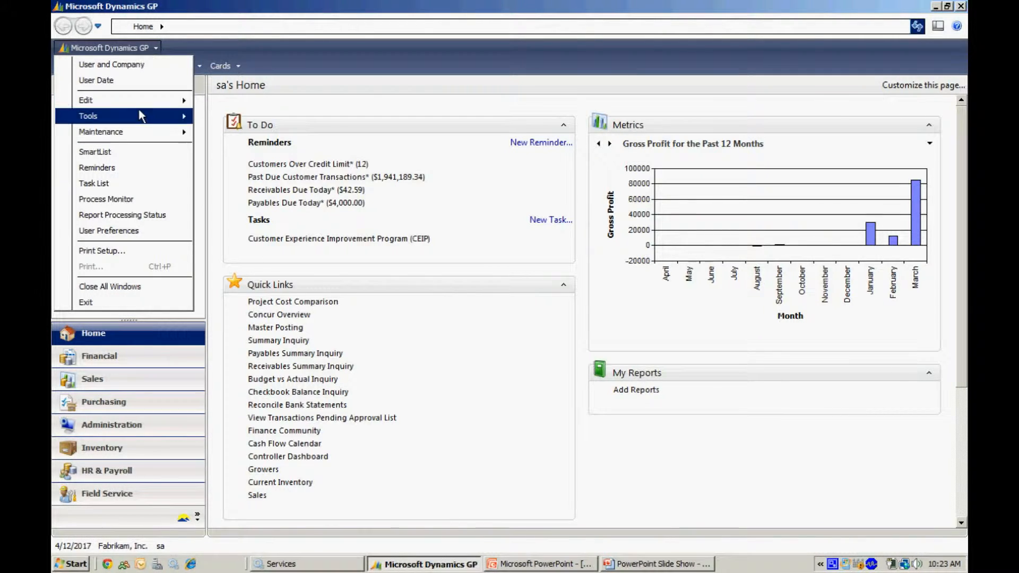
mouse_move(142, 119)
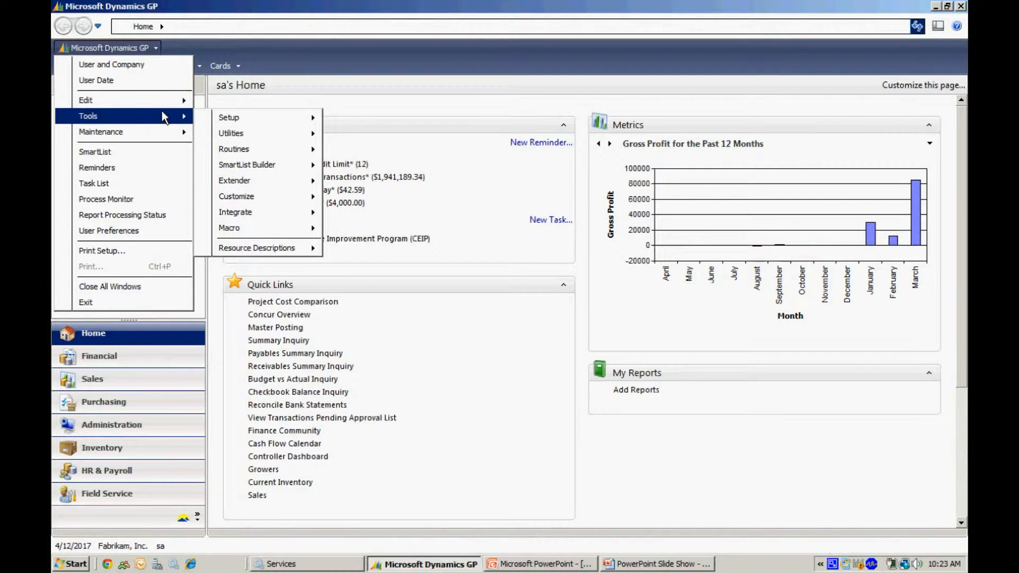
mouse_move(269, 247)
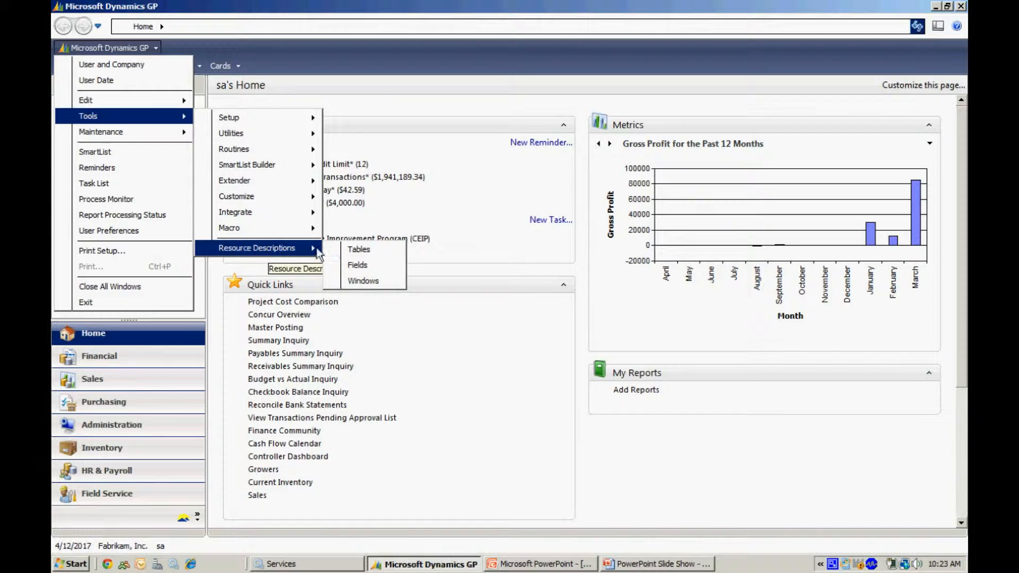
click(362, 250)
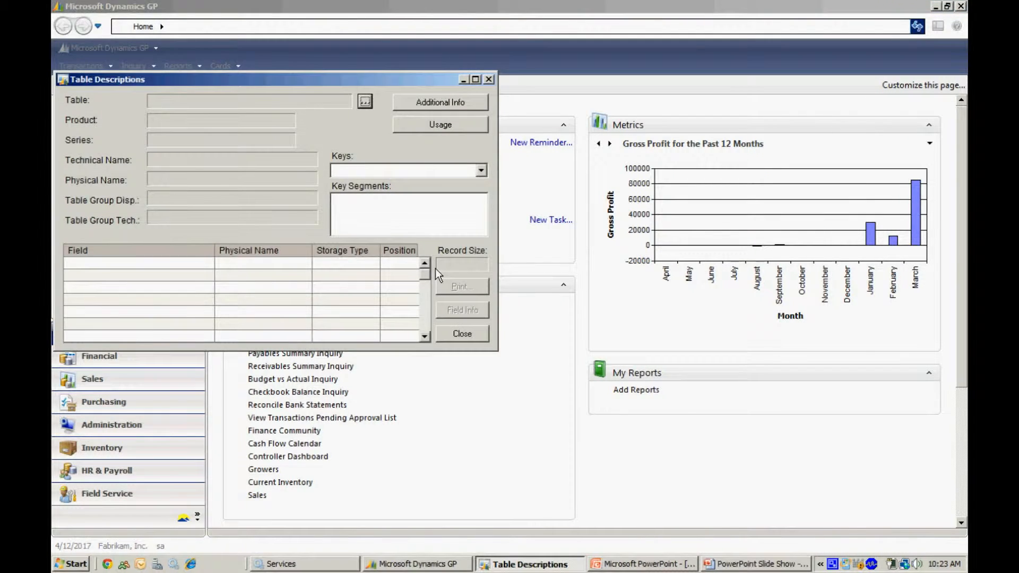
click(366, 102)
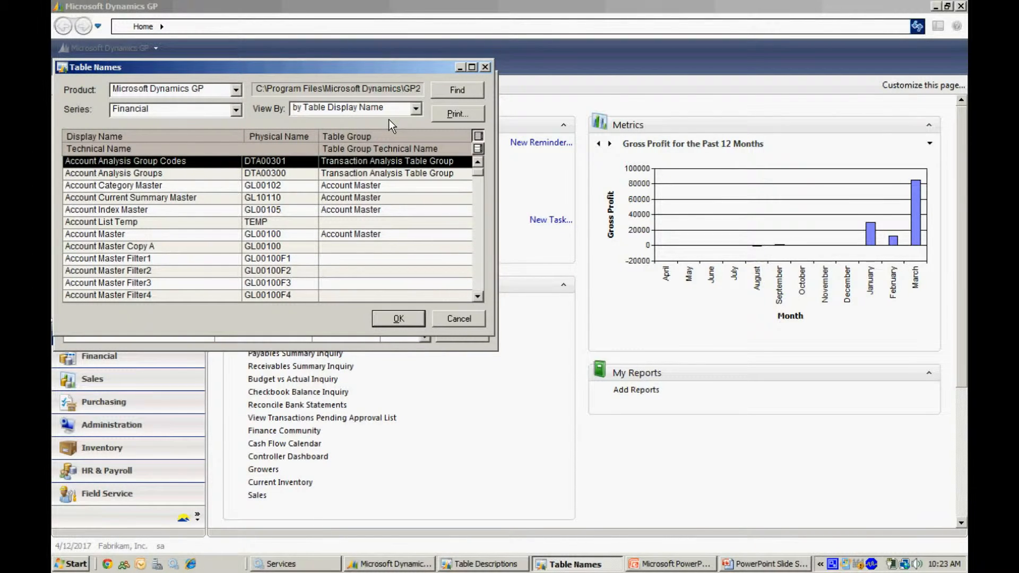
Sort the table names by physical name, locate the CM Checkbook Master table, and close the table reference windows.
click(416, 109)
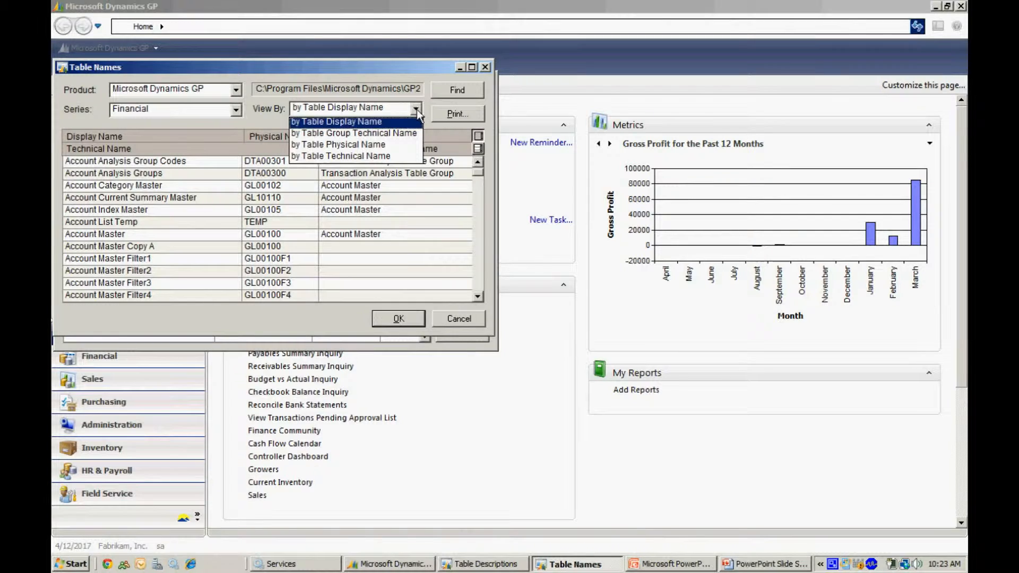
click(368, 146)
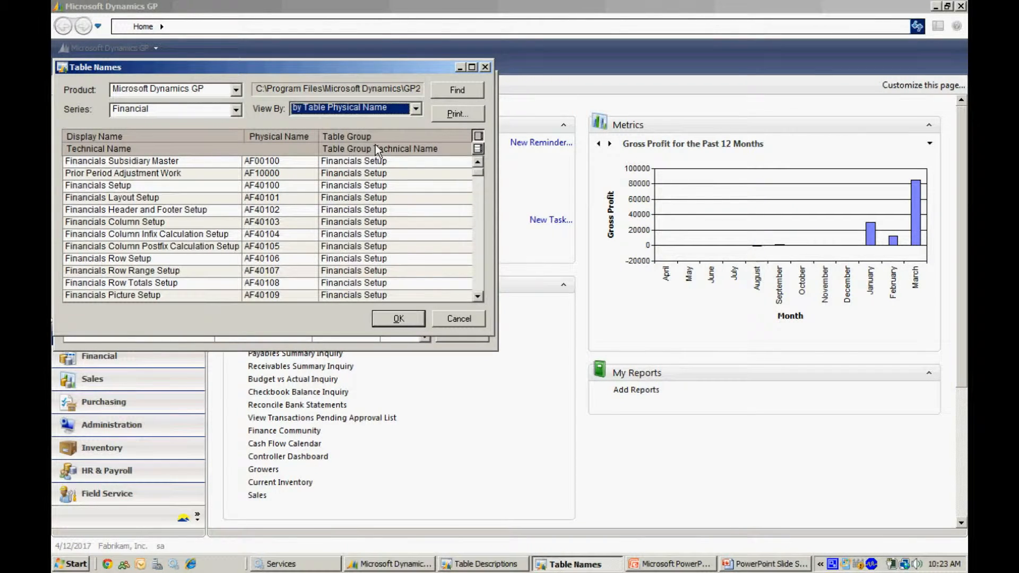
click(477, 269)
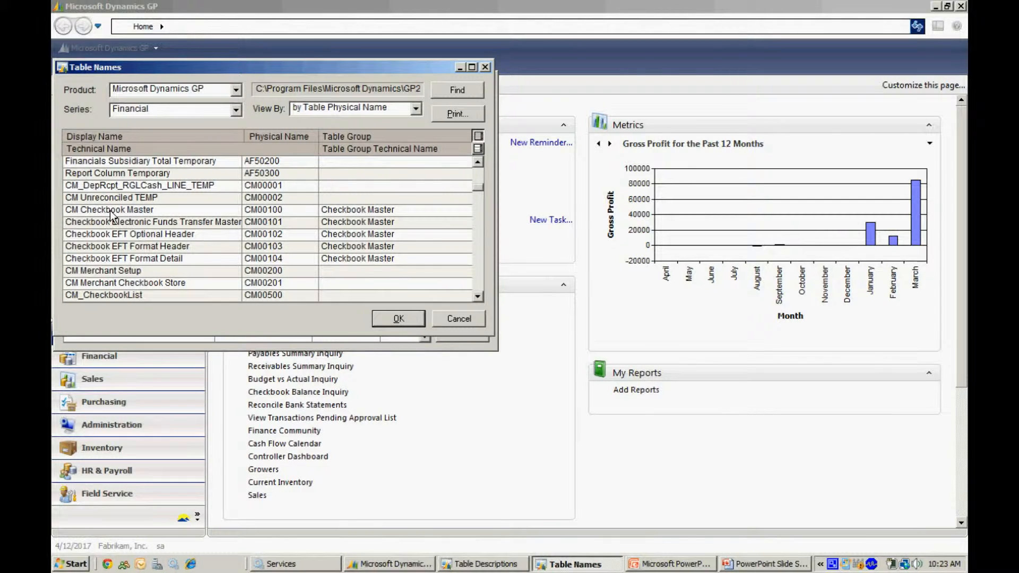
click(188, 210)
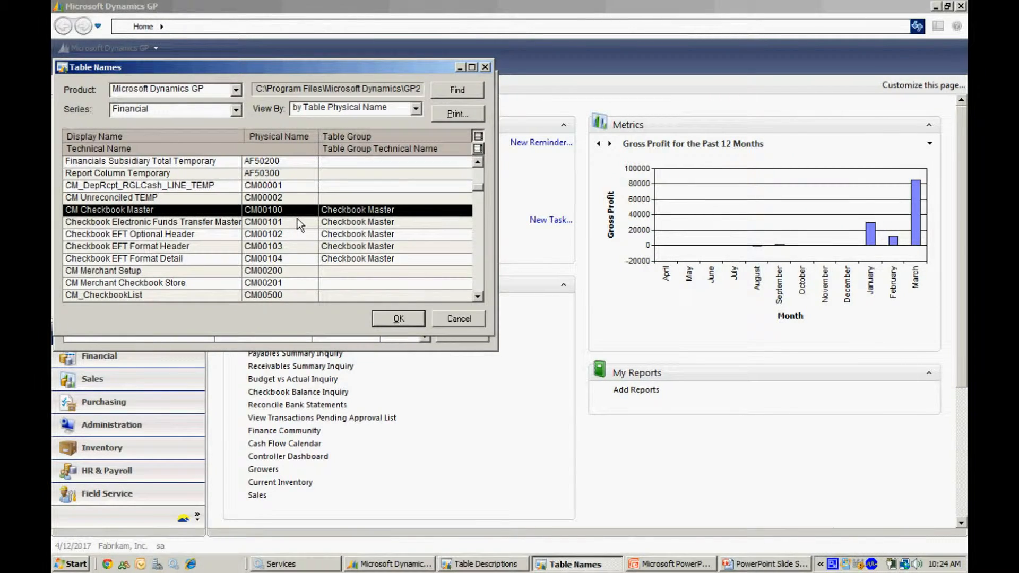
click(453, 317)
click(491, 78)
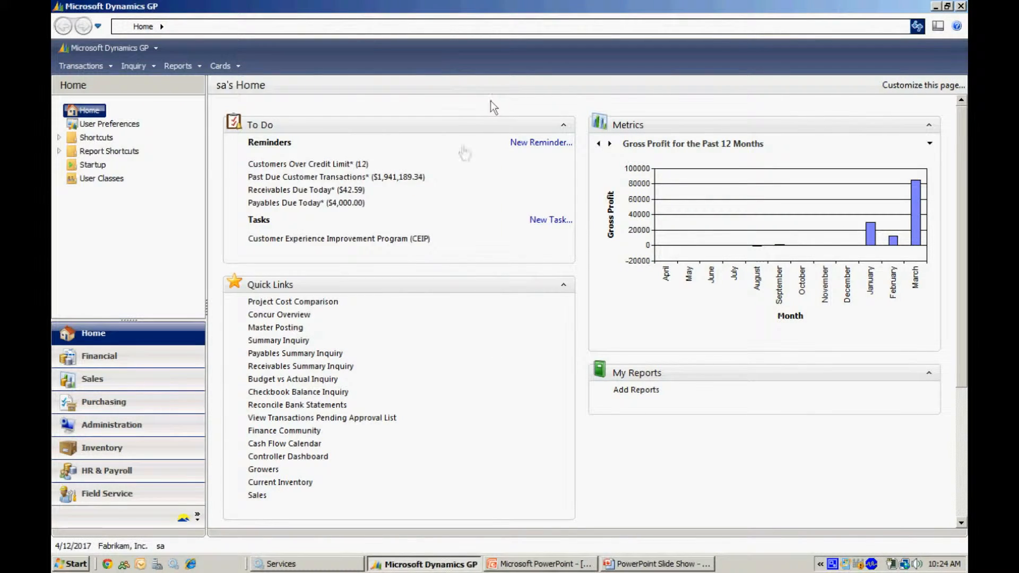
Open the SmartList Builder window for creating a custom SmartList.
click(101, 46)
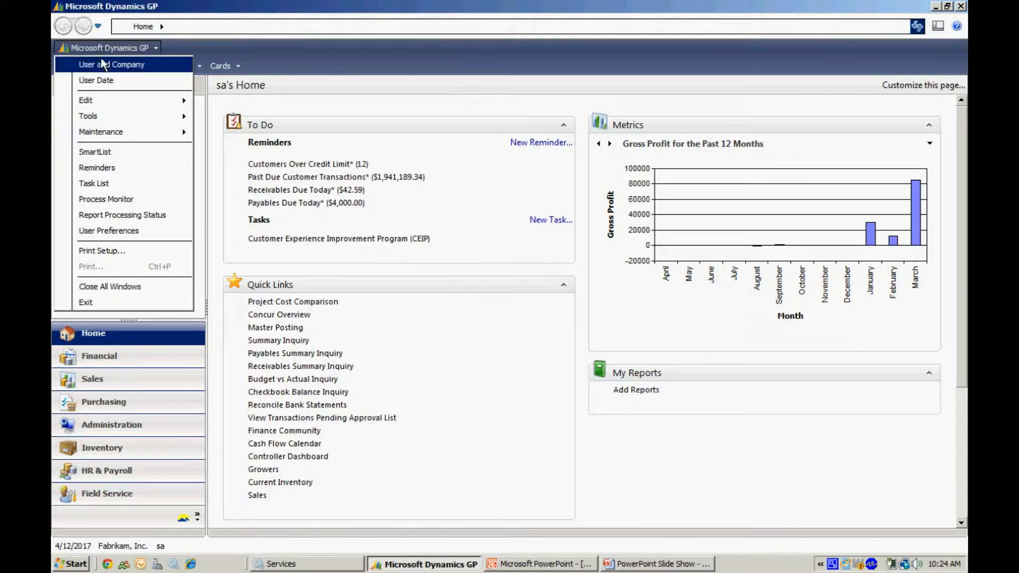
mouse_move(281, 168)
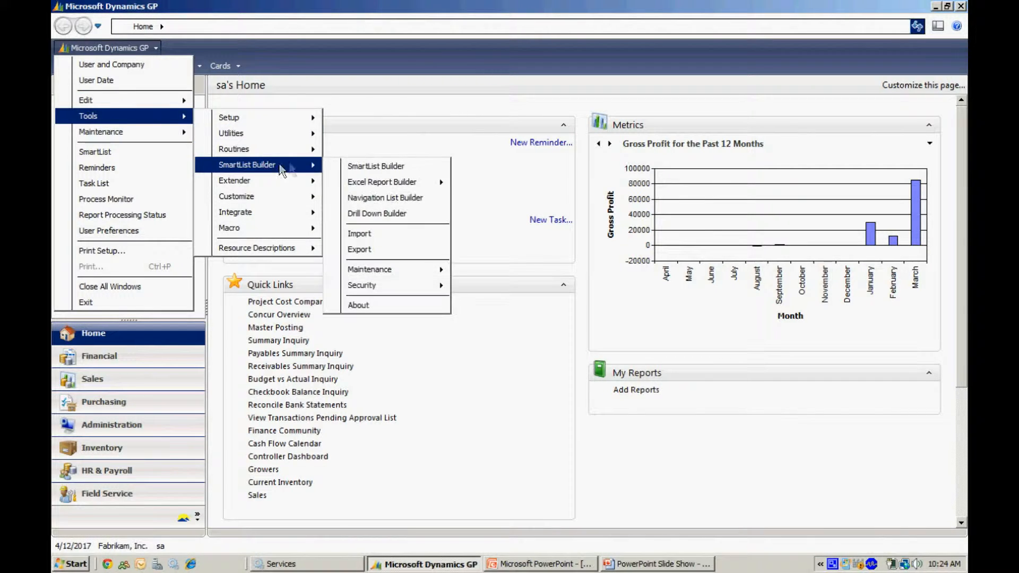
click(366, 166)
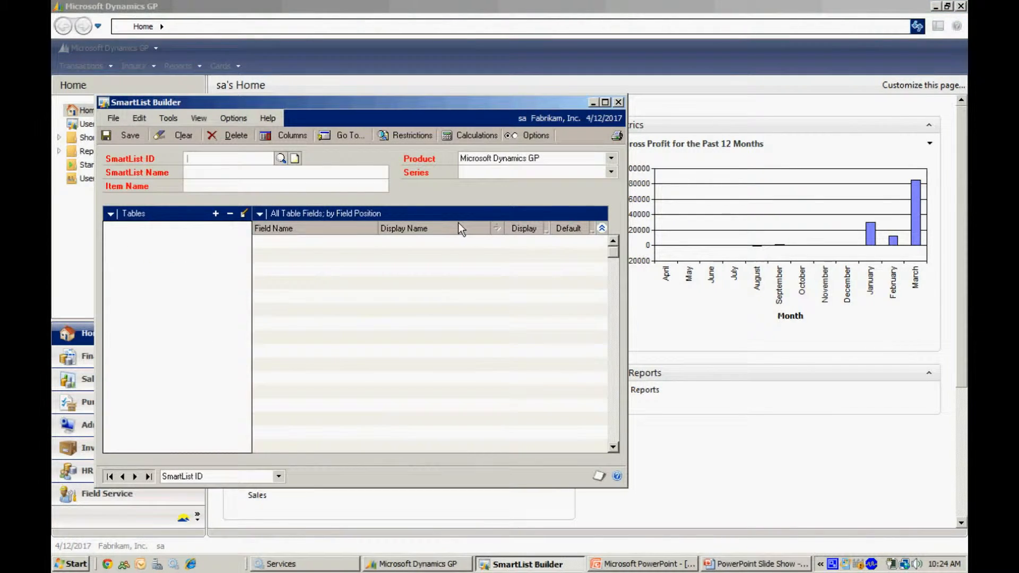
Define a SmartList with ID NEW CASH, name "New Cash Across All Companies" and the Financial series.
text(NEW CASH)
key(Tab)
text(N)
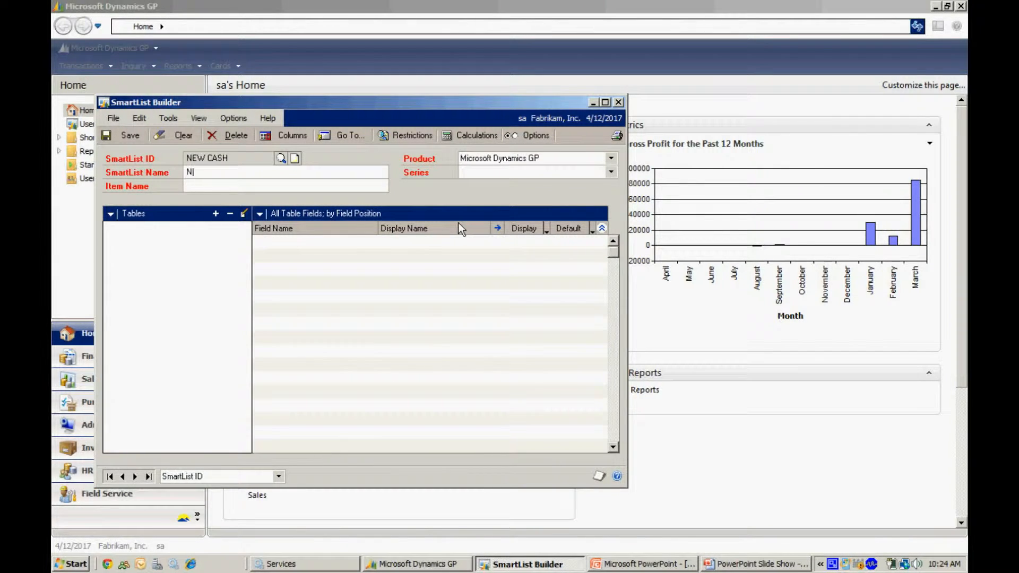
text(ew Cash Across All Companies)
key(Tab)
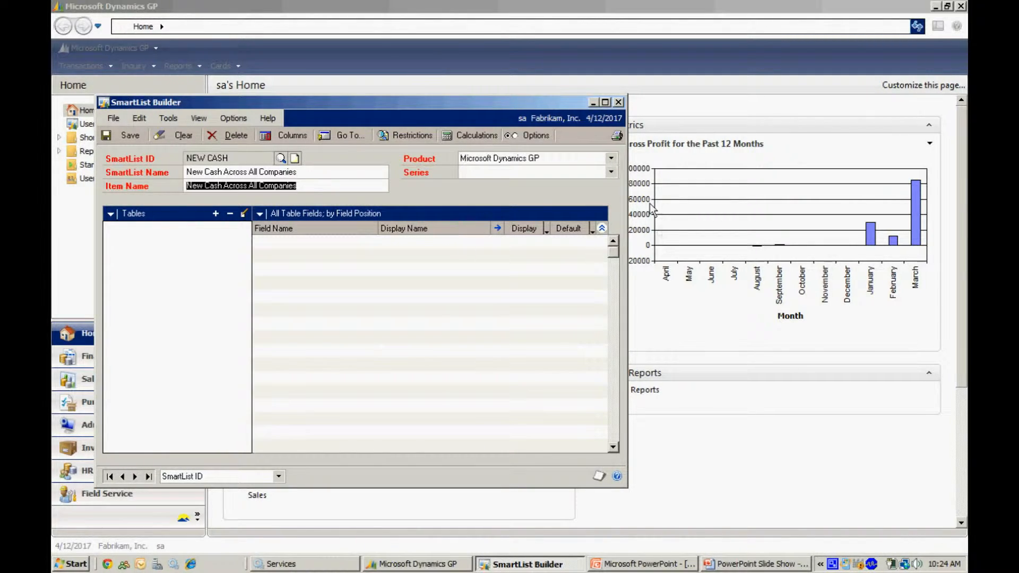
click(612, 171)
click(552, 186)
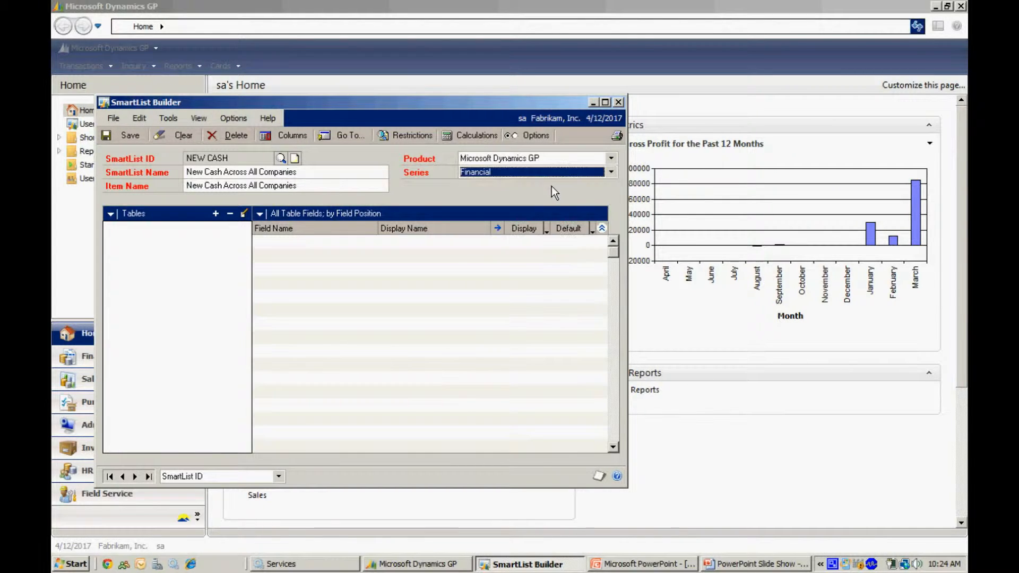
key(Tab)
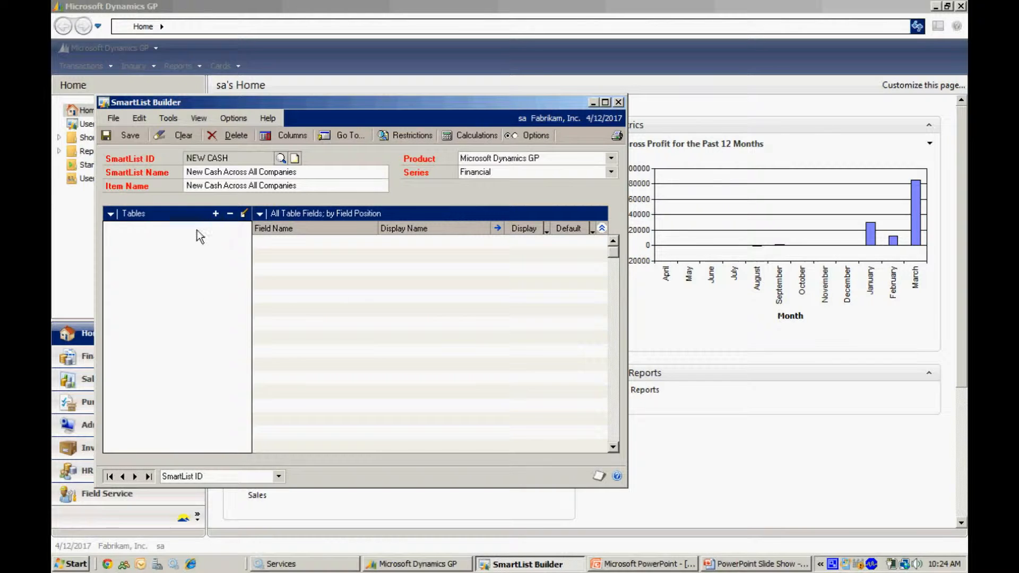
Start adding a Microsoft Dynamics GP table to the SmartList and show the selectable tables by physical name.
click(215, 214)
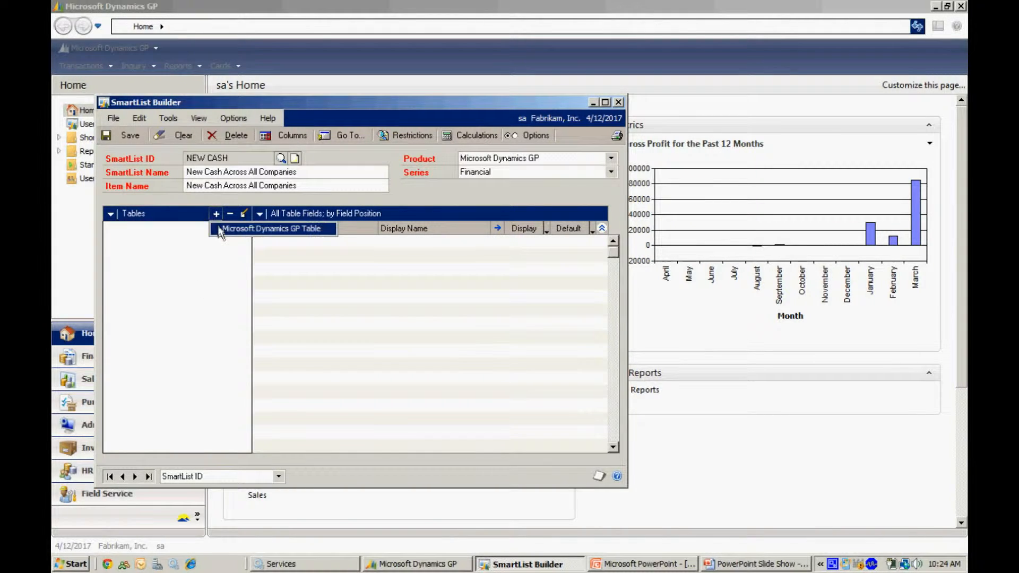
click(218, 227)
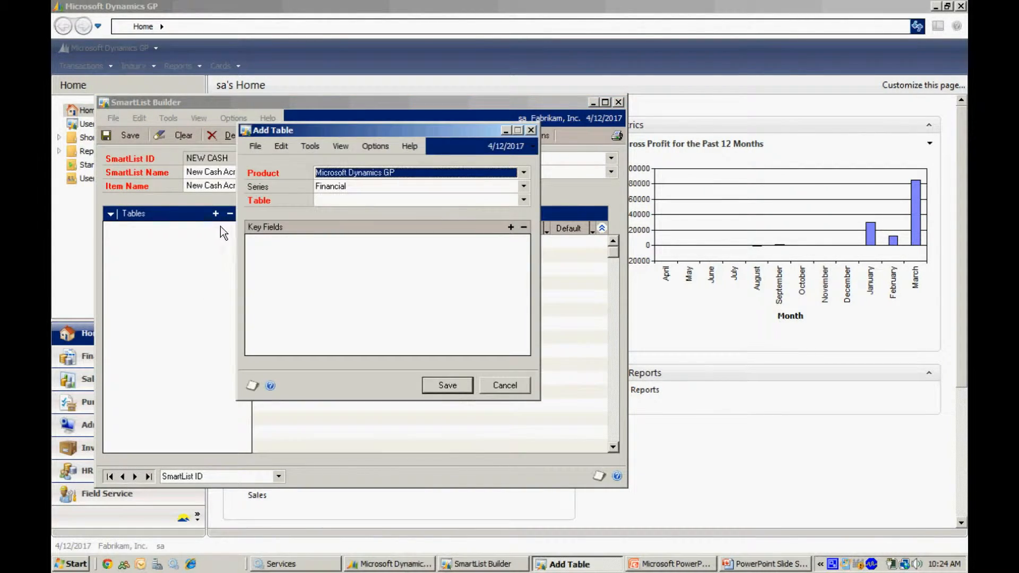
click(523, 201)
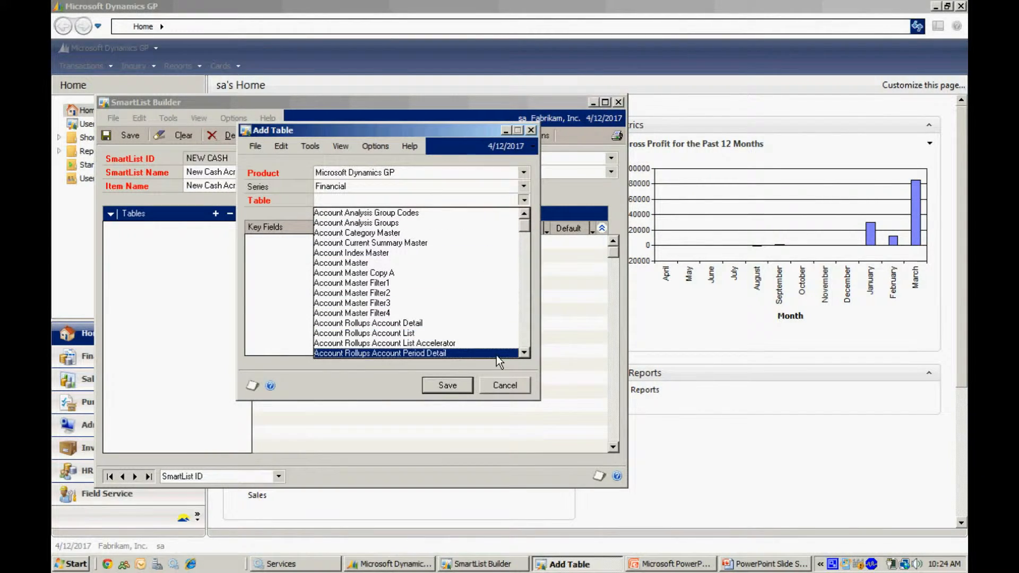
click(484, 205)
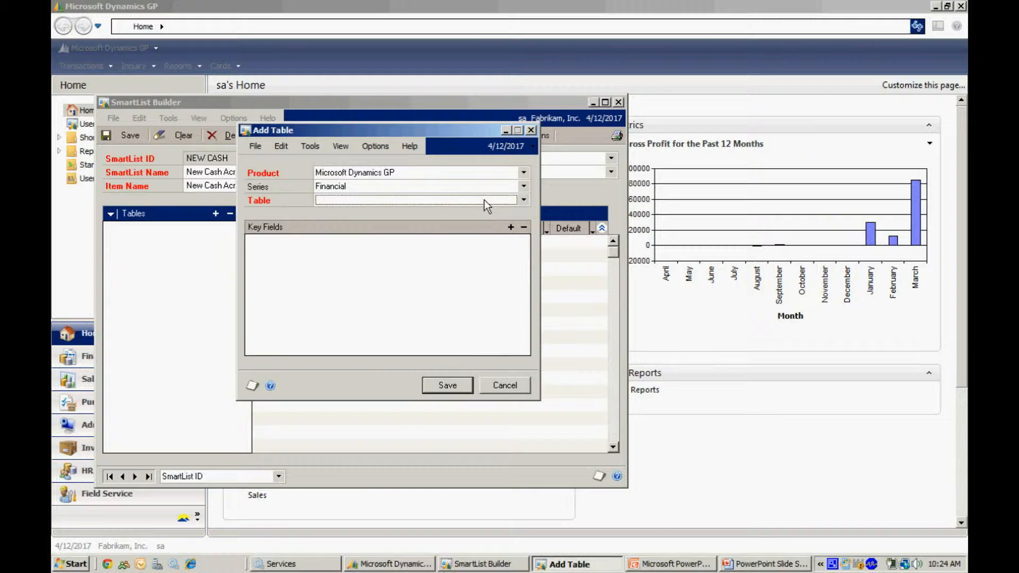
click(339, 146)
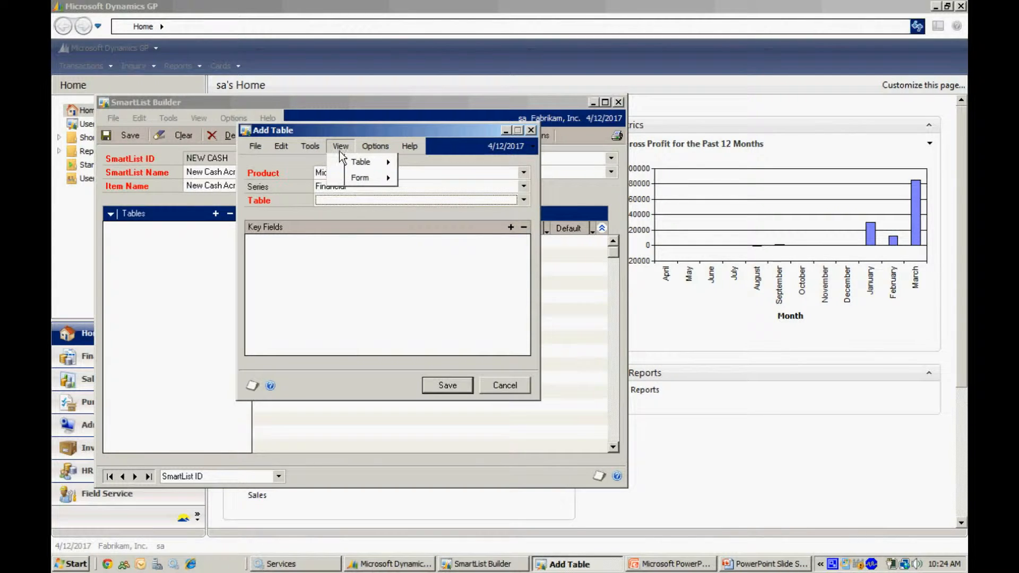
mouse_move(370, 166)
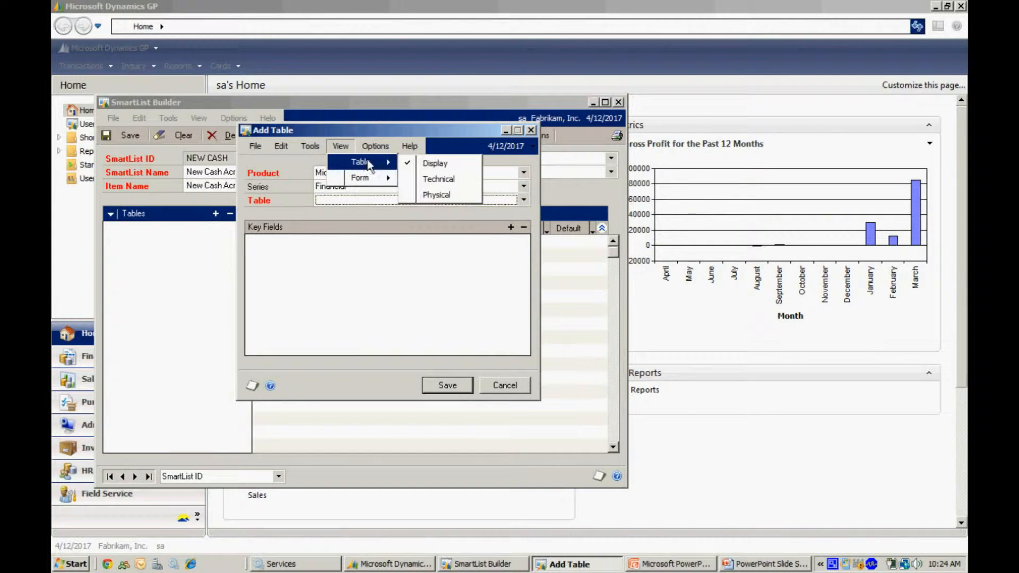
click(426, 194)
Choose table CM00100 as the SmartList's first table and save it.
click(523, 200)
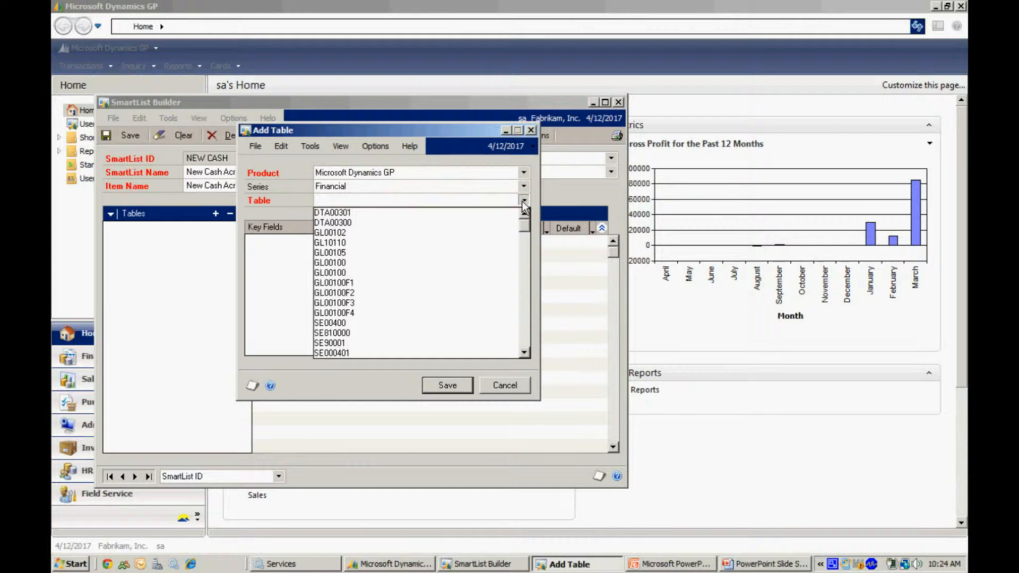
click(525, 306)
click(525, 305)
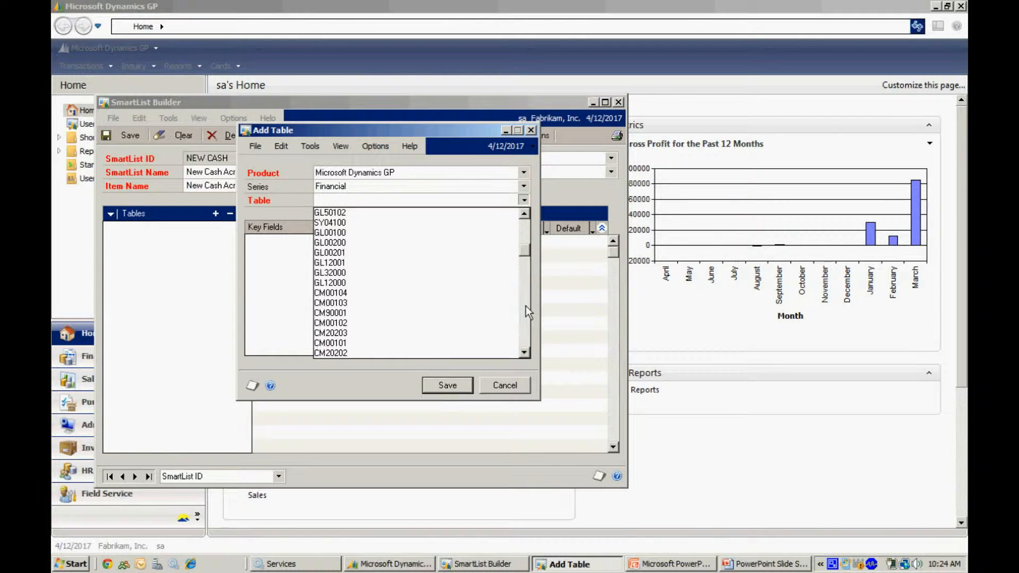
click(526, 306)
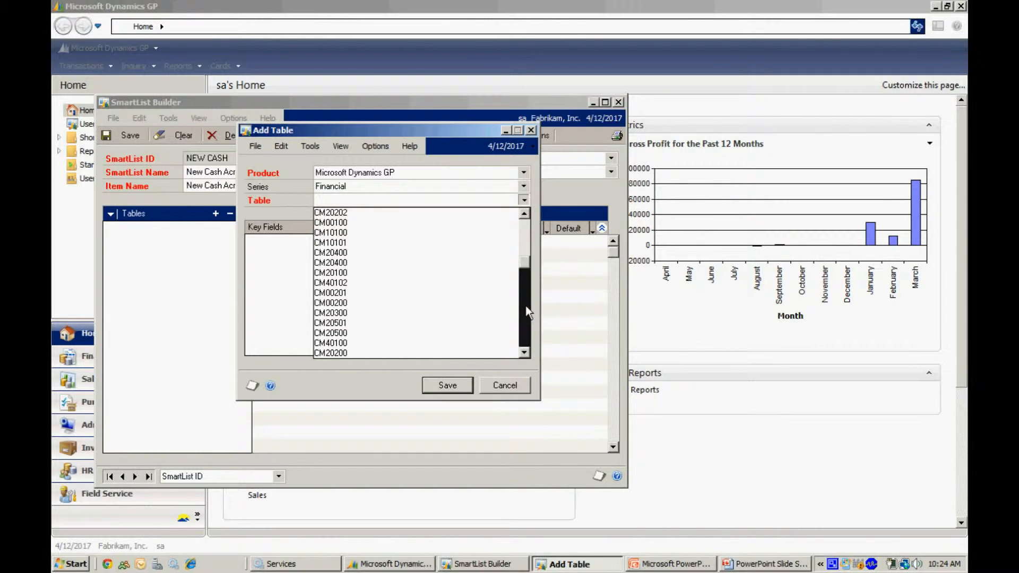
click(352, 224)
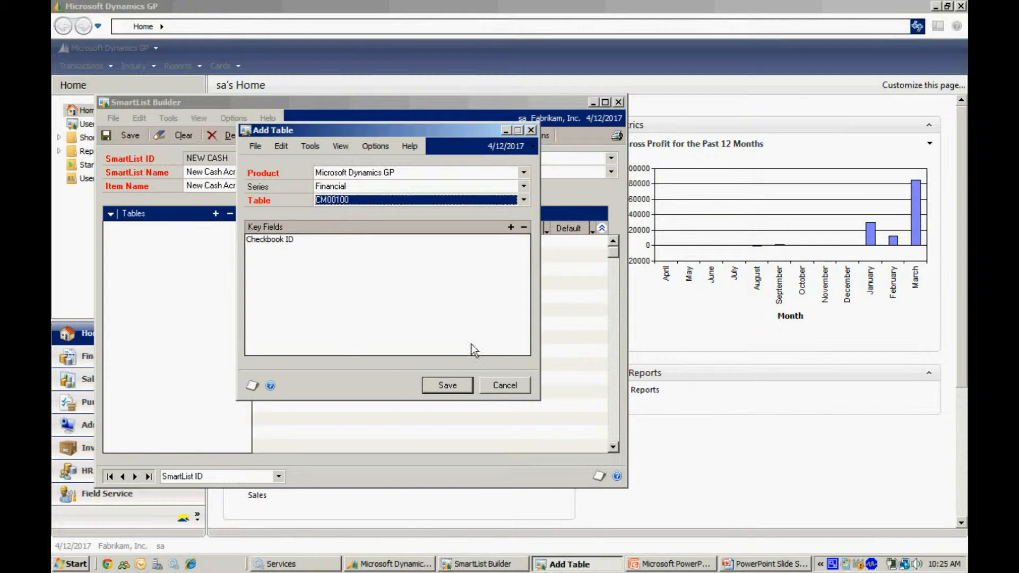
click(448, 388)
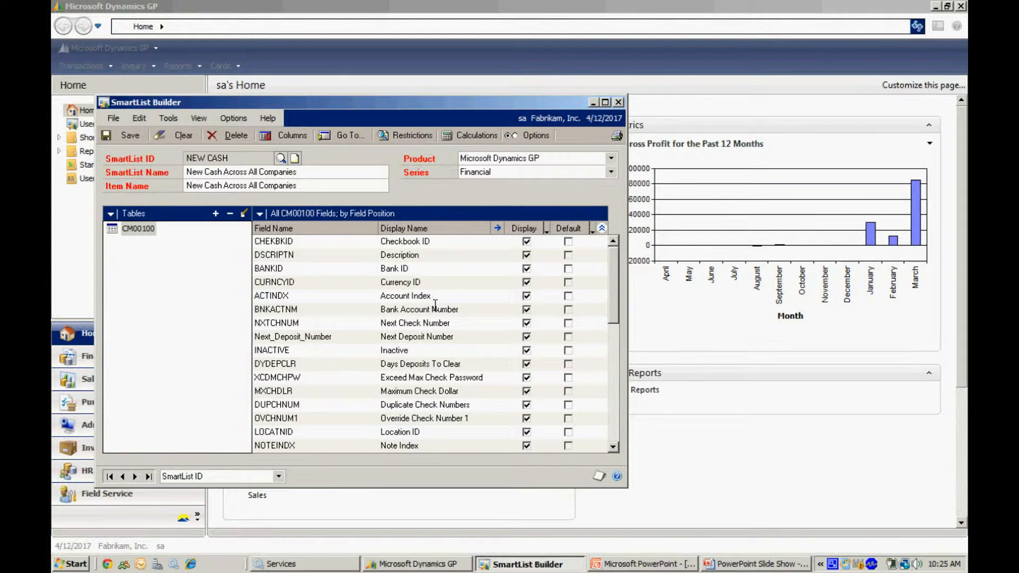
Mark Company ID, Checkbook ID, Description and Current Balance as default columns of the CM00100 table.
click(614, 430)
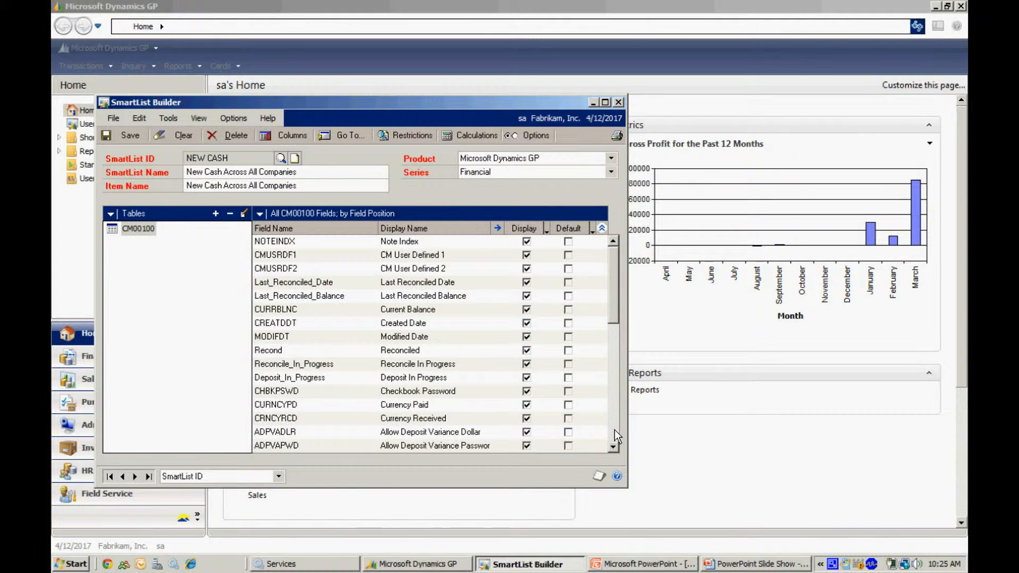
click(615, 429)
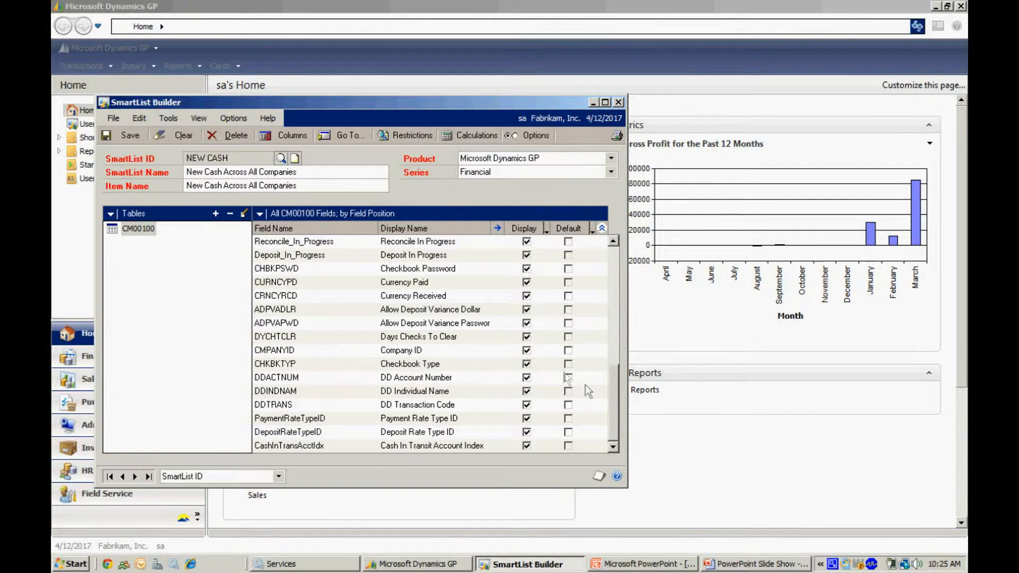
click(567, 351)
drag(614, 389, 619, 246)
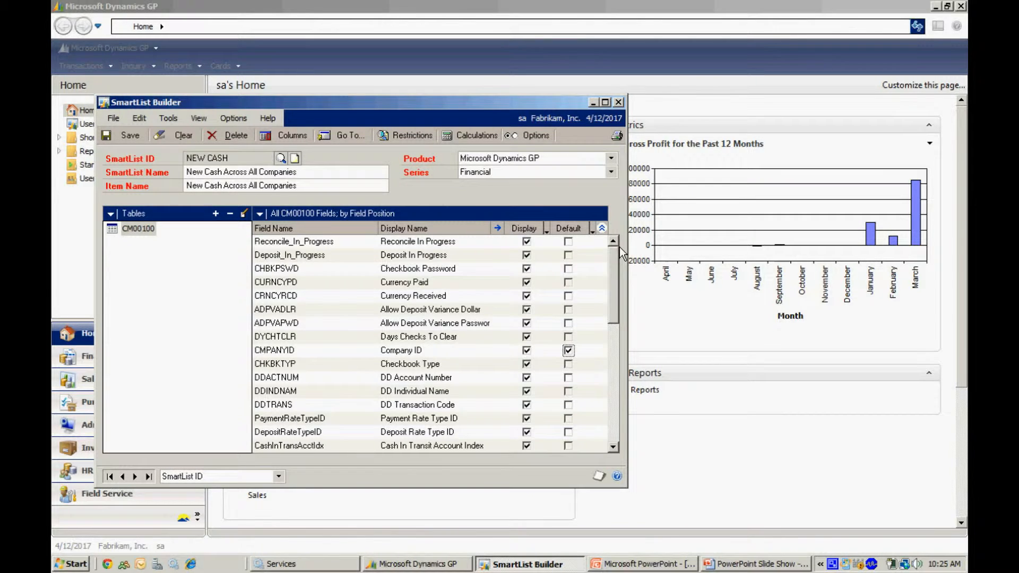
click(567, 241)
click(568, 255)
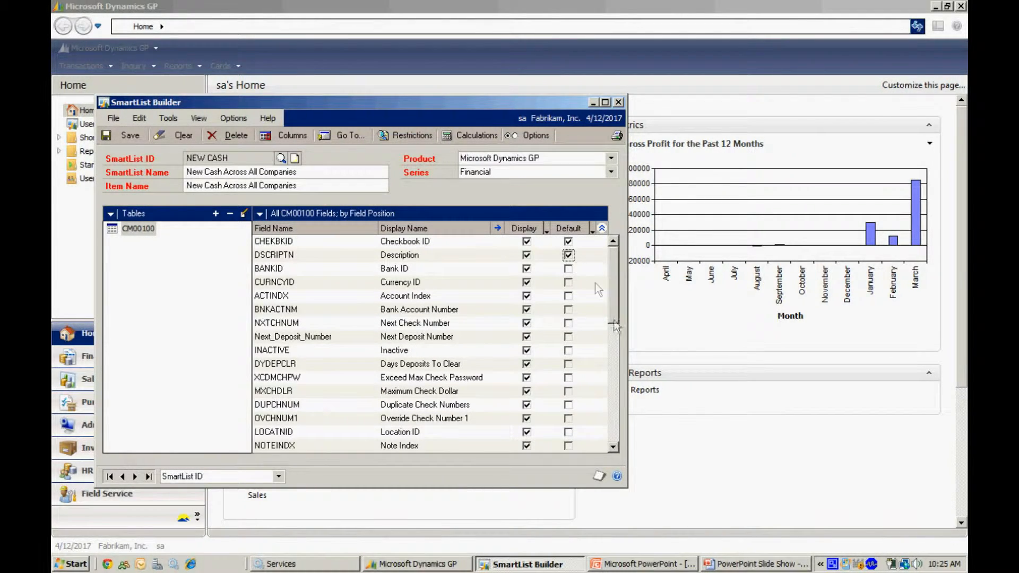
click(613, 366)
click(568, 311)
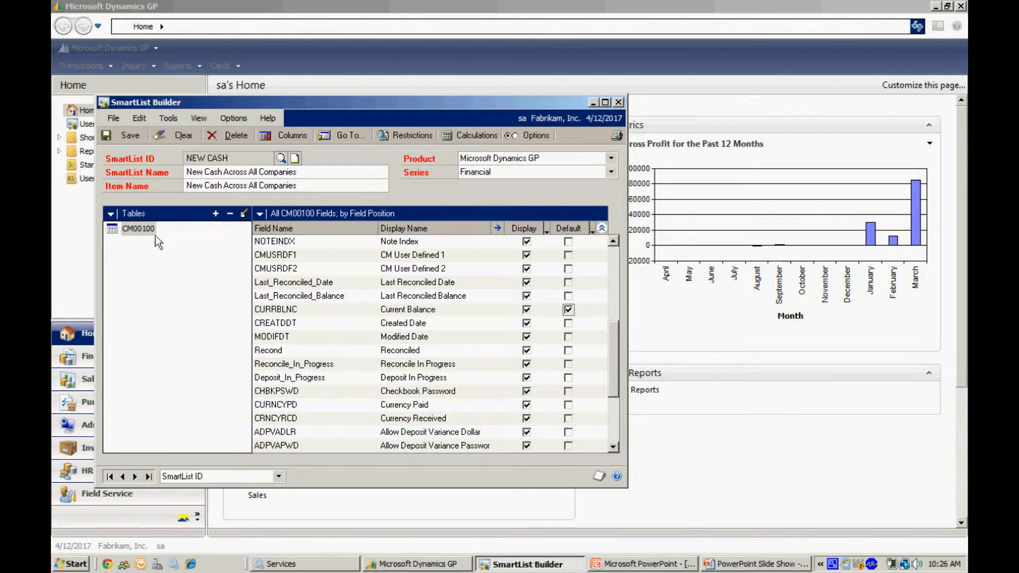
Add a second Microsoft Dynamics GP table to the SmartList, choosing Company Master from the System series.
click(215, 214)
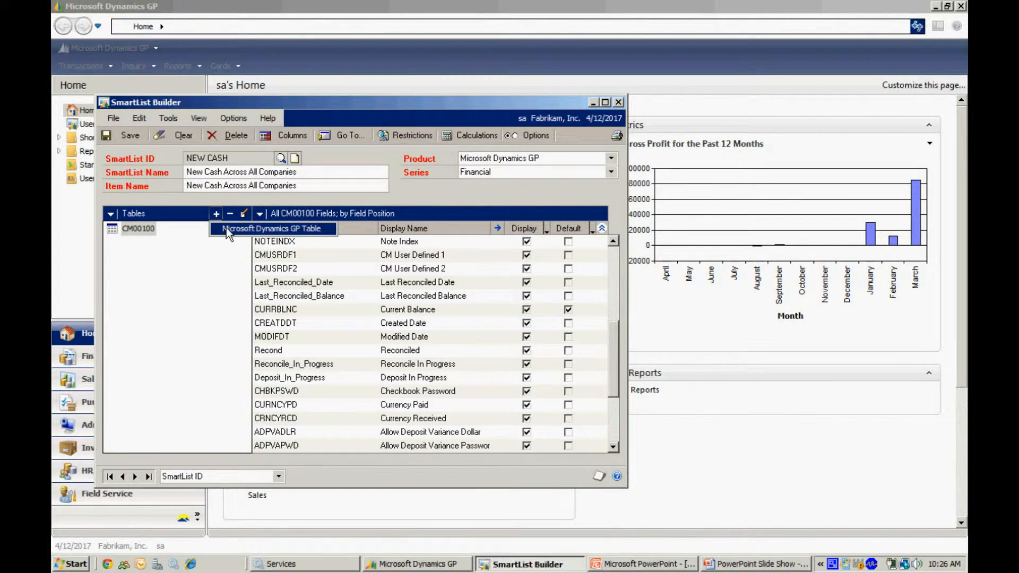
click(226, 227)
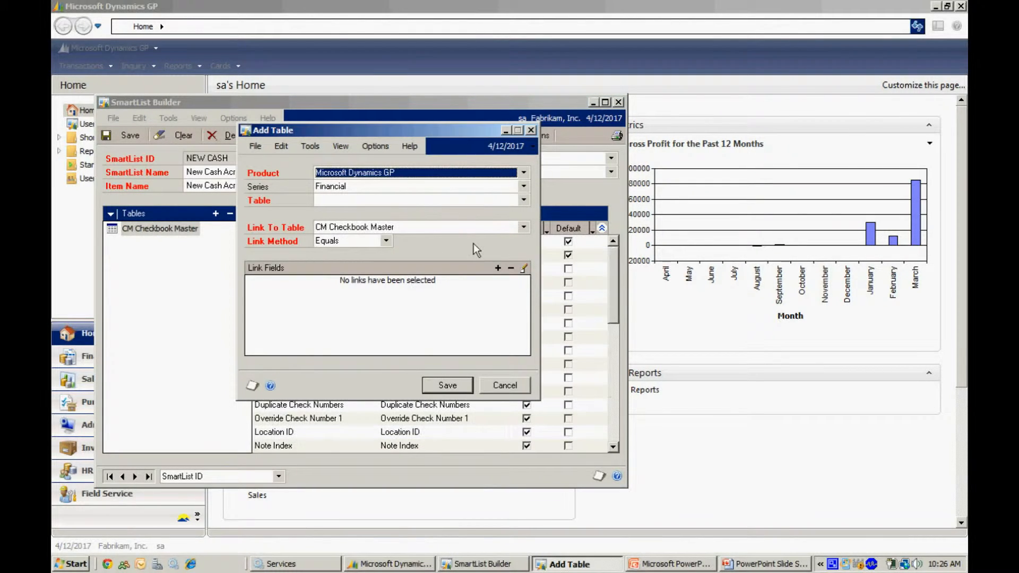
click(524, 186)
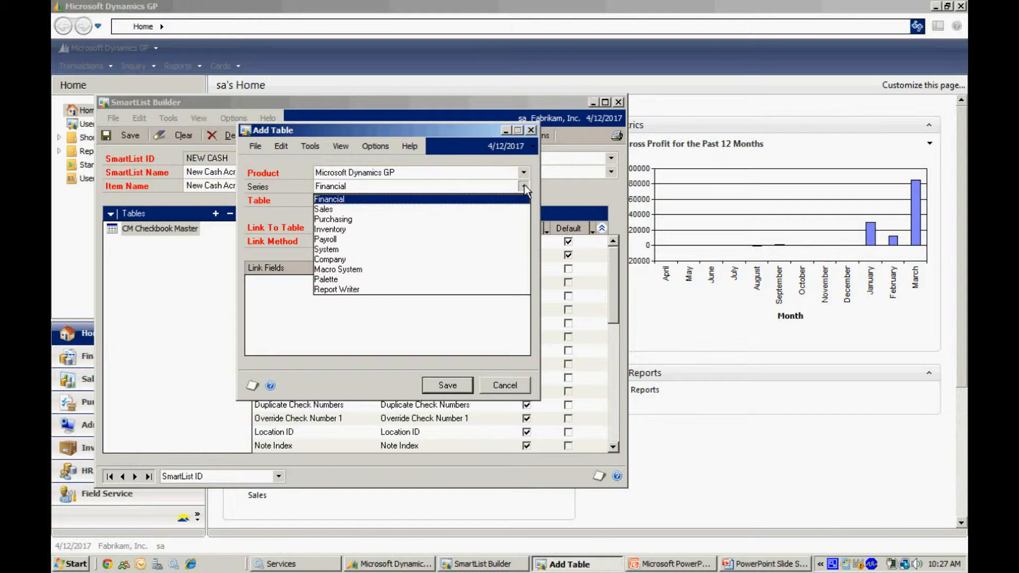
click(486, 250)
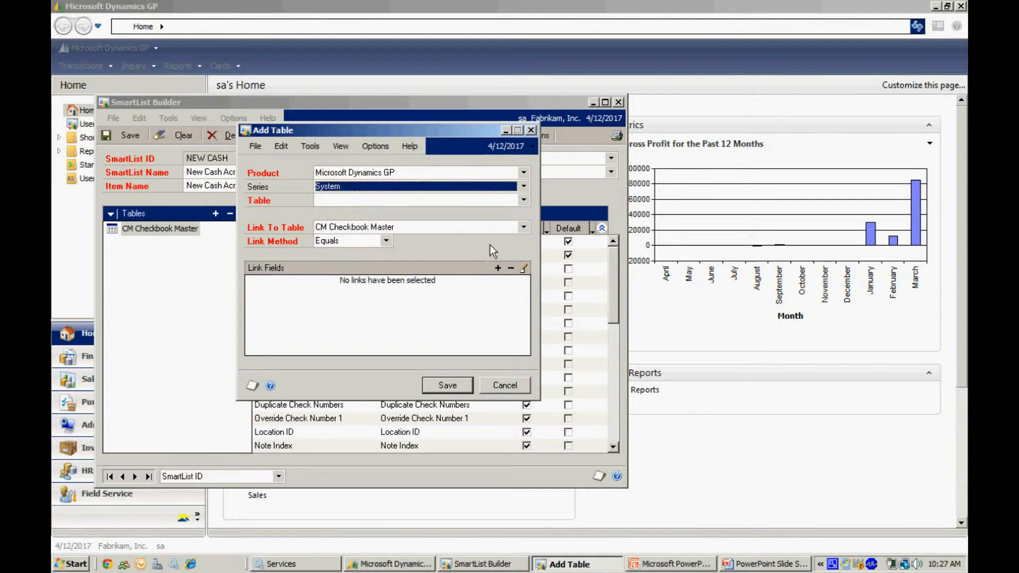
click(523, 200)
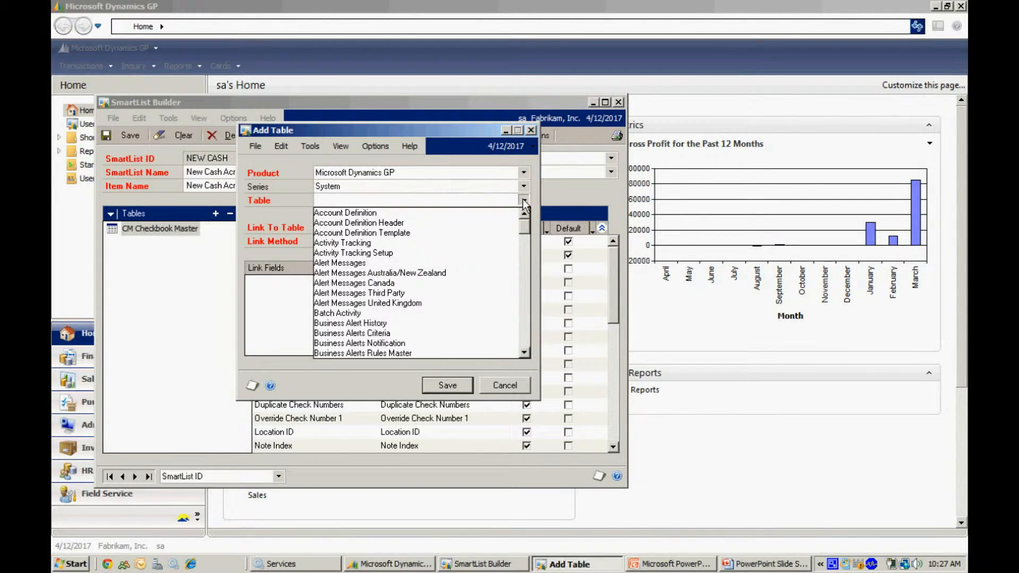
click(524, 337)
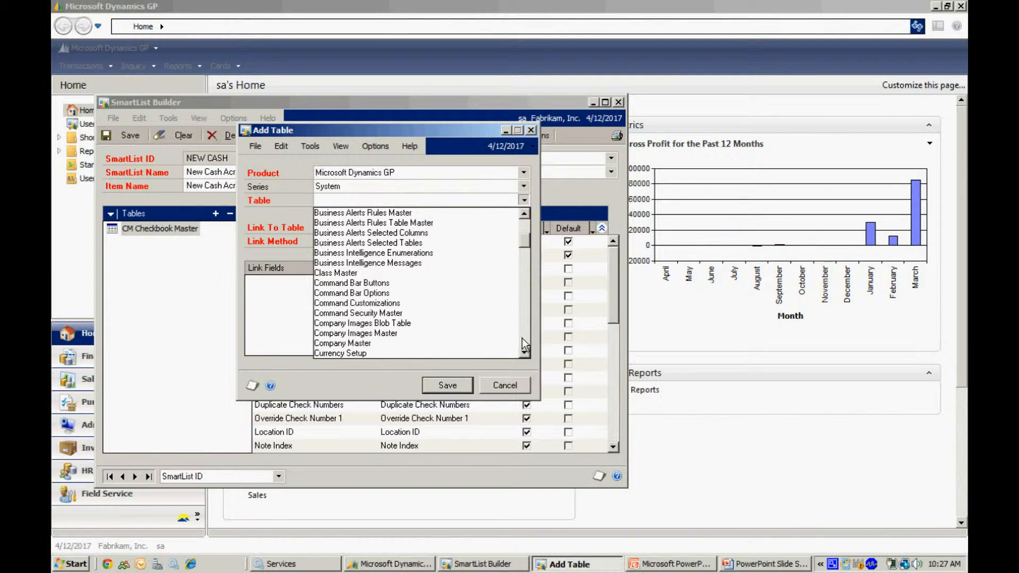
click(386, 345)
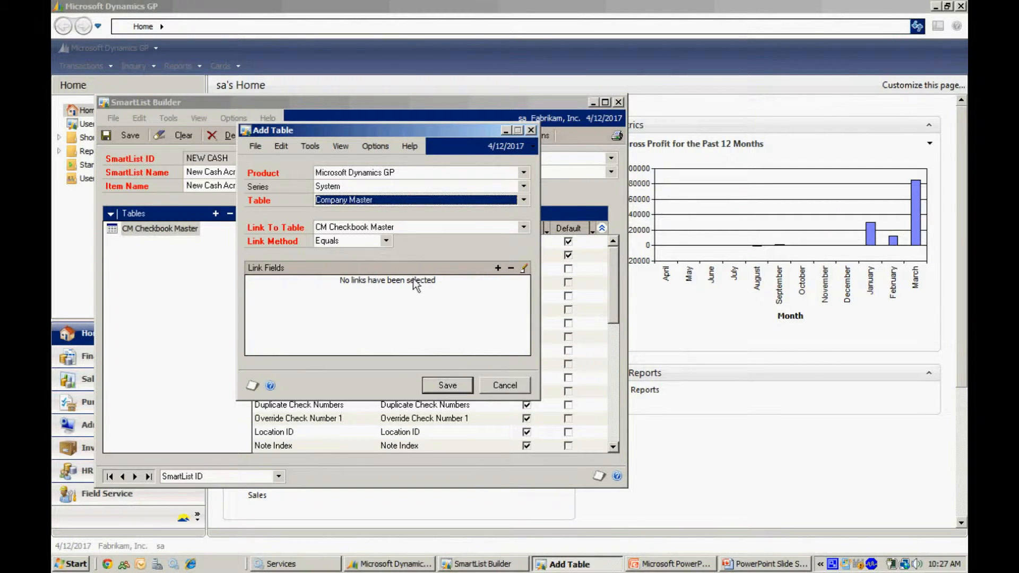
Link Company ID in CM Checkbook Master to Company ID in Company Master and save the added table.
click(498, 268)
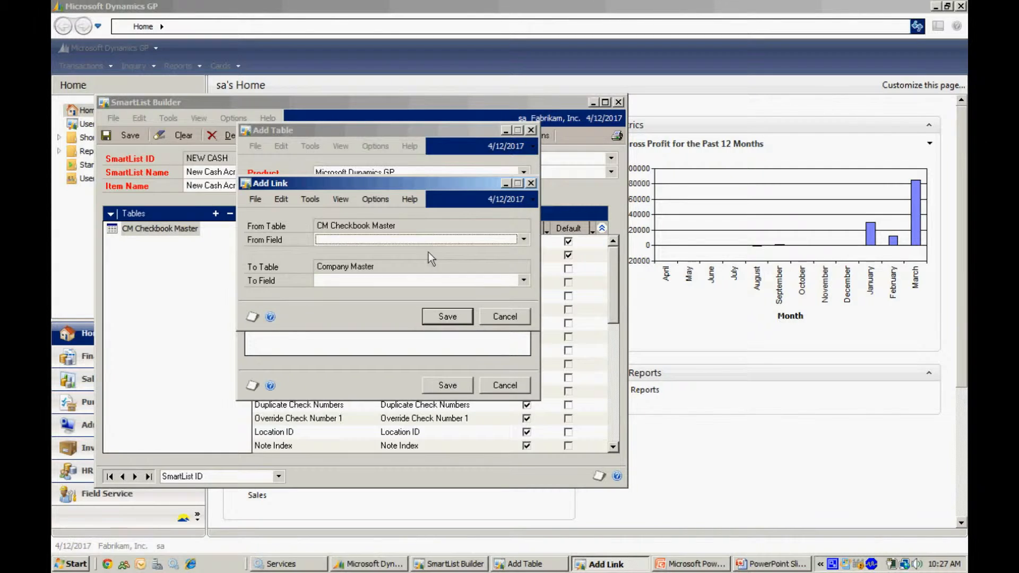
click(522, 239)
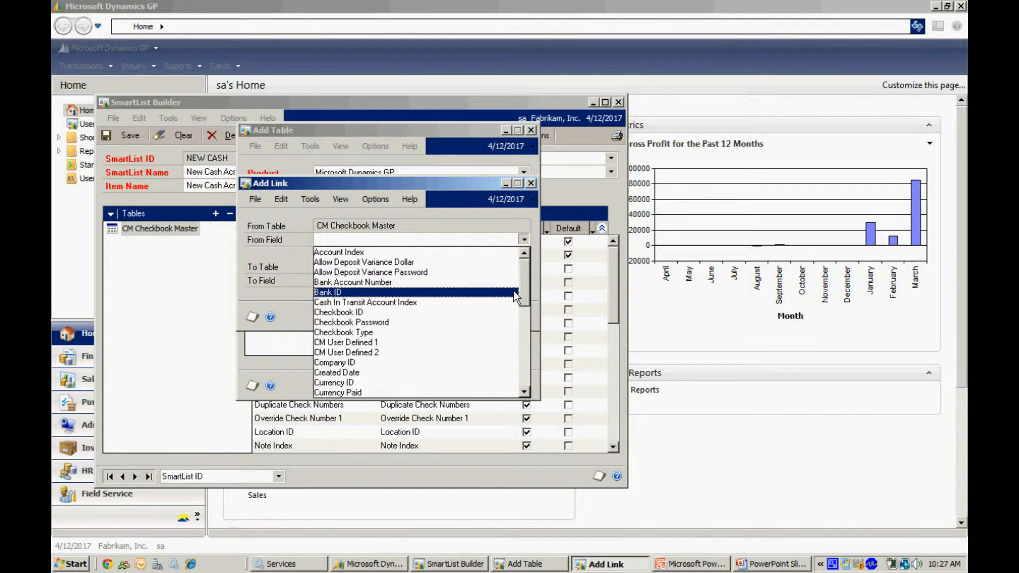
click(466, 365)
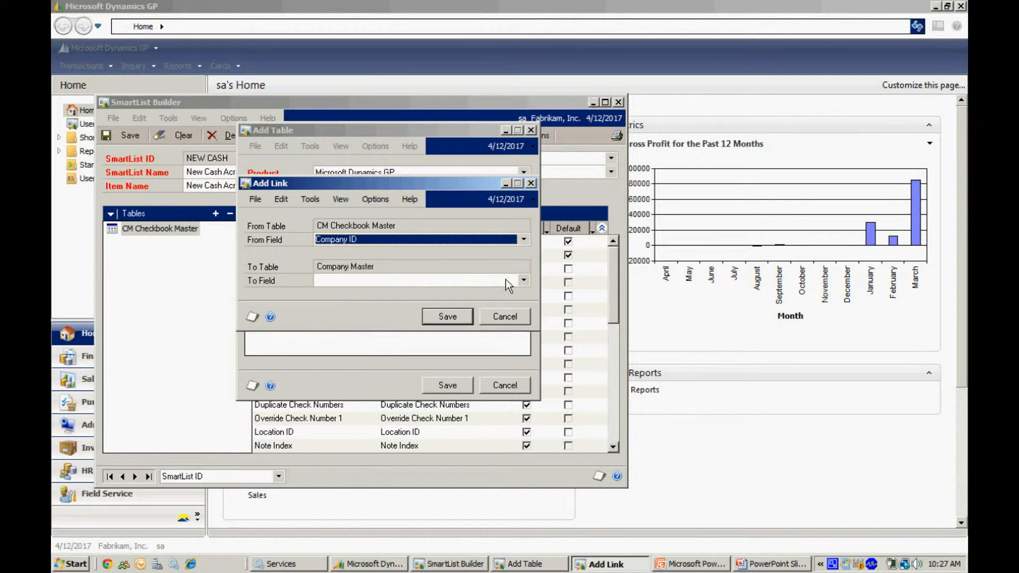
click(523, 280)
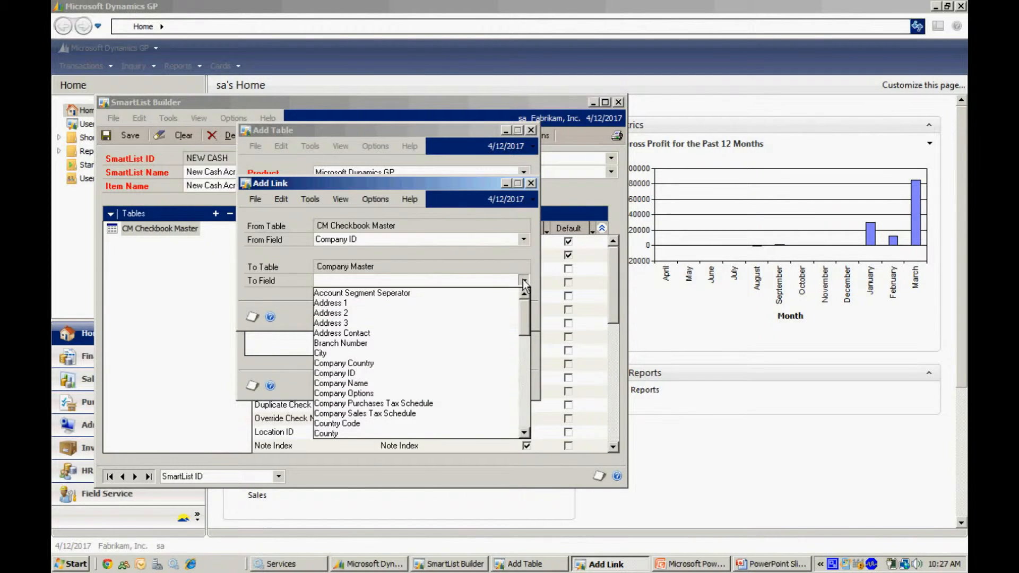
click(476, 373)
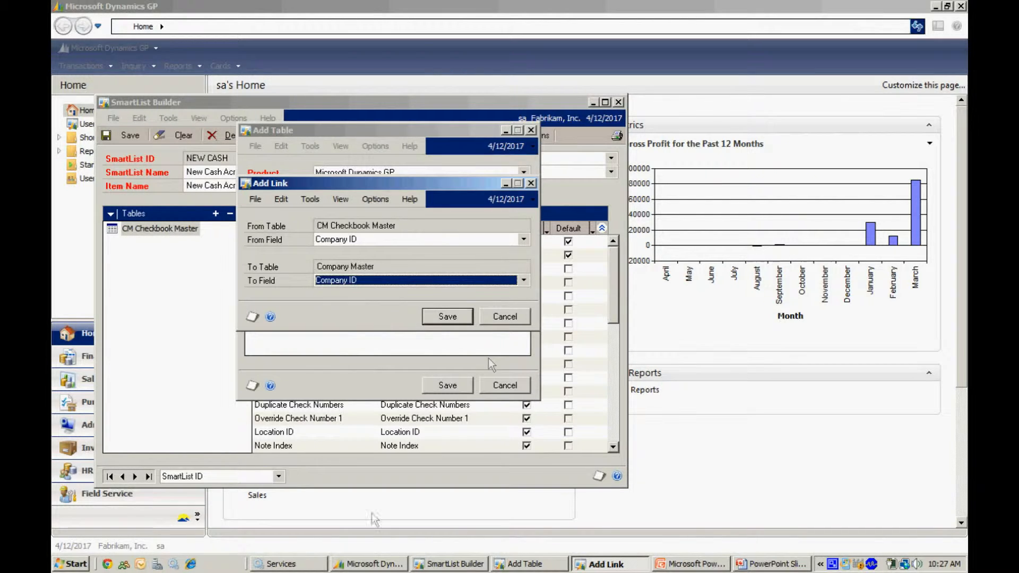
click(462, 317)
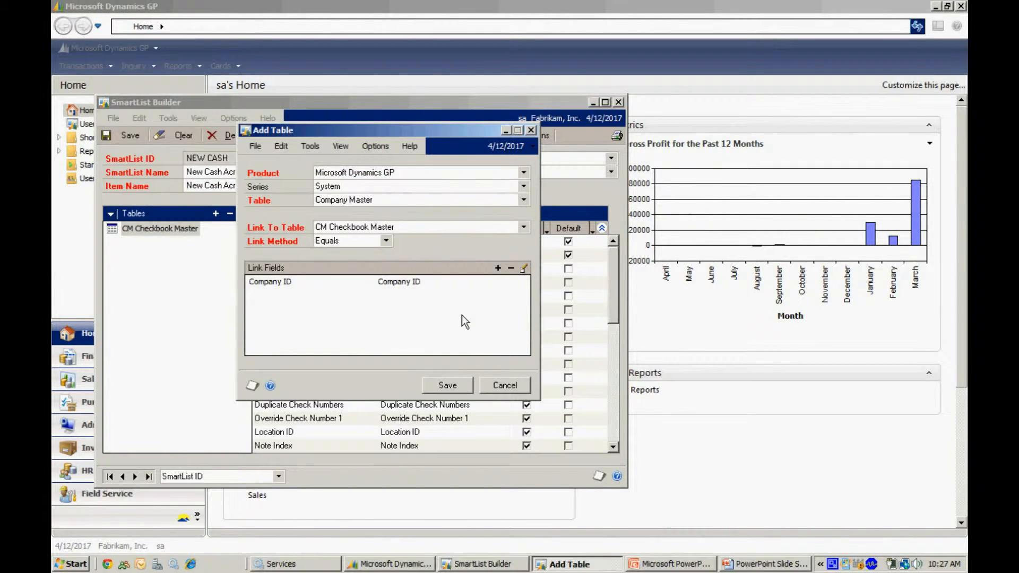
click(448, 385)
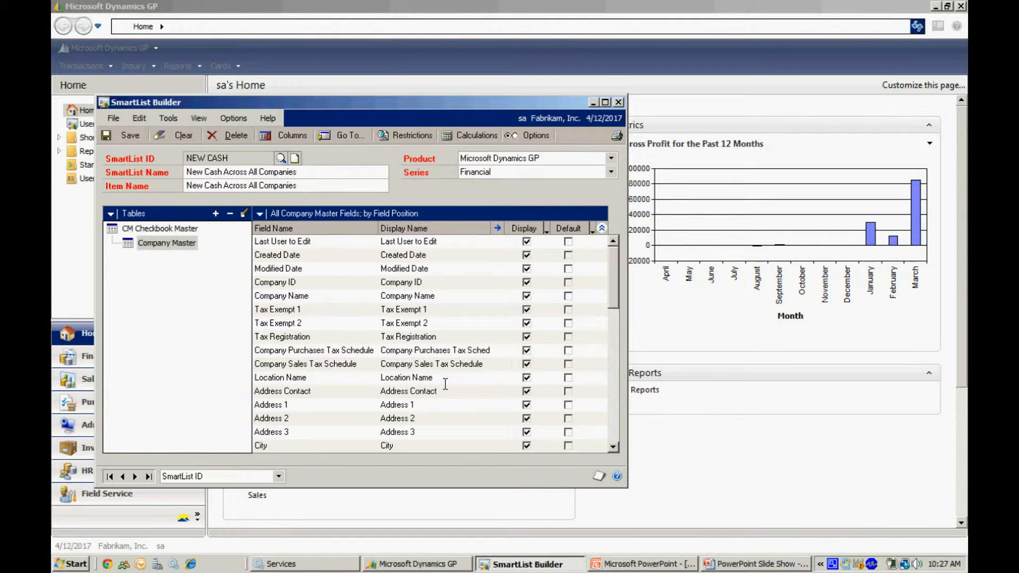
Make Company Name a default column of Company Master, remove Company ID from CM Checkbook Master's default columns, and save and close the SmartList.
click(187, 248)
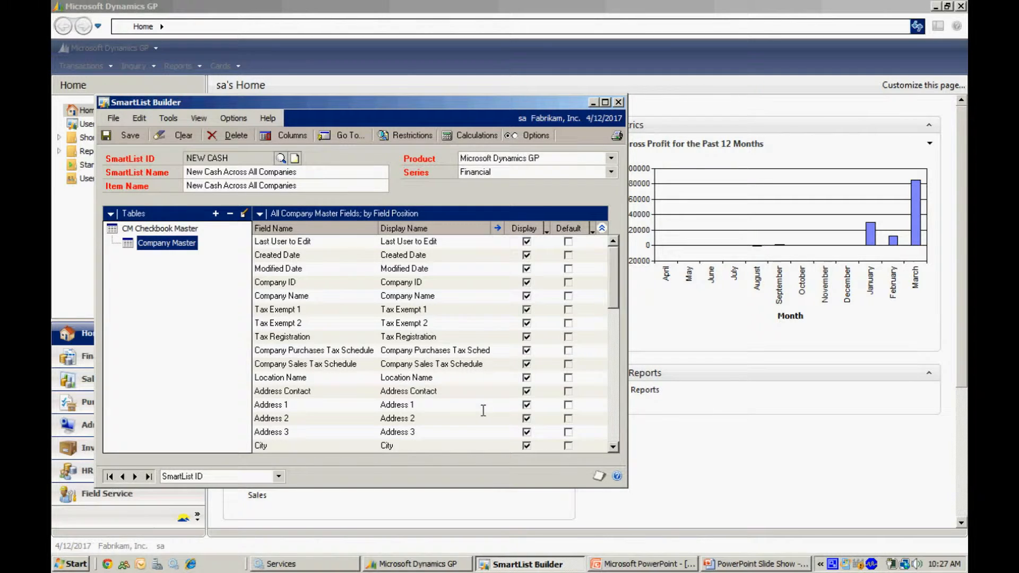
click(568, 296)
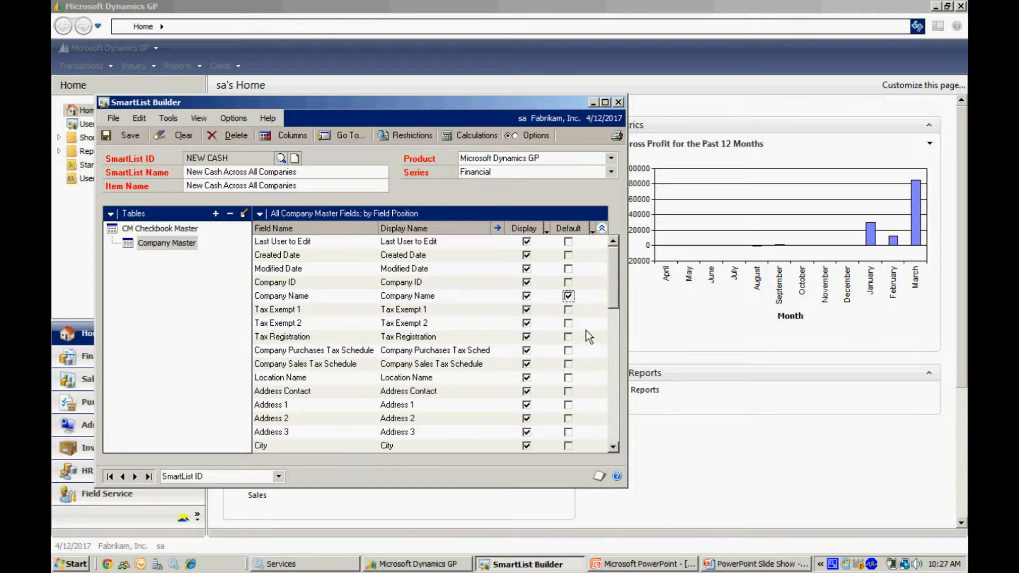
click(159, 229)
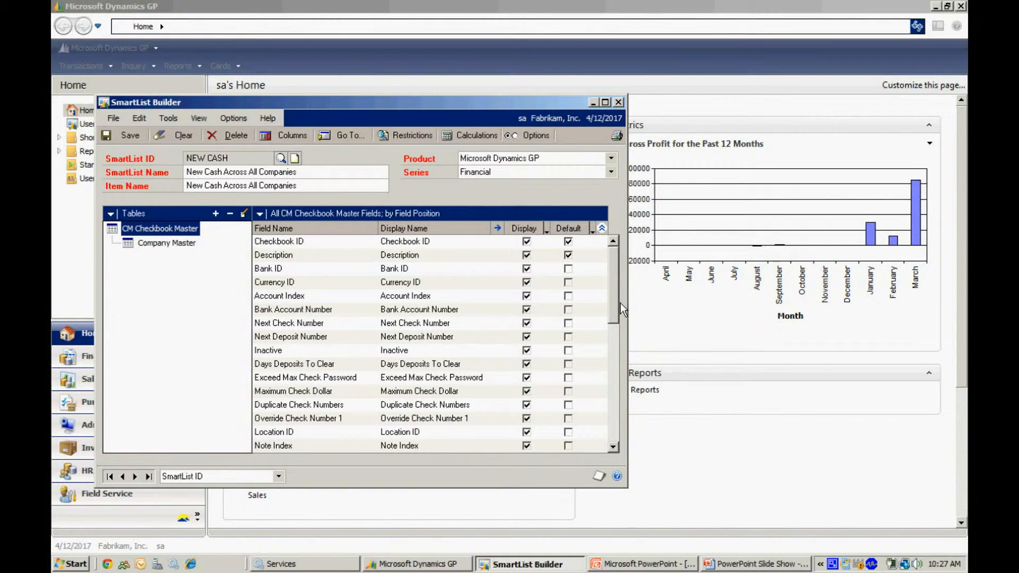
drag(610, 307, 609, 433)
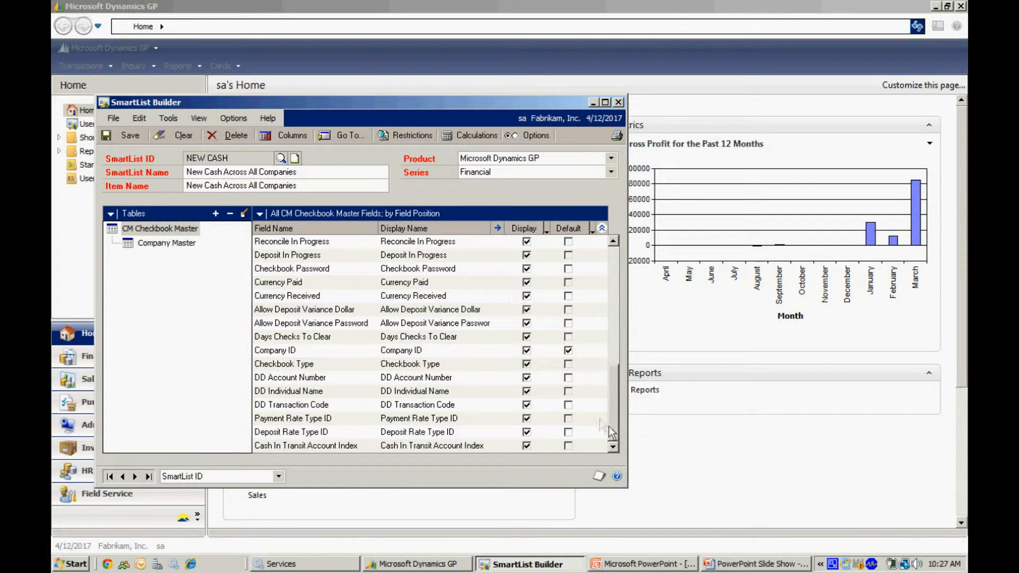
click(568, 351)
click(131, 138)
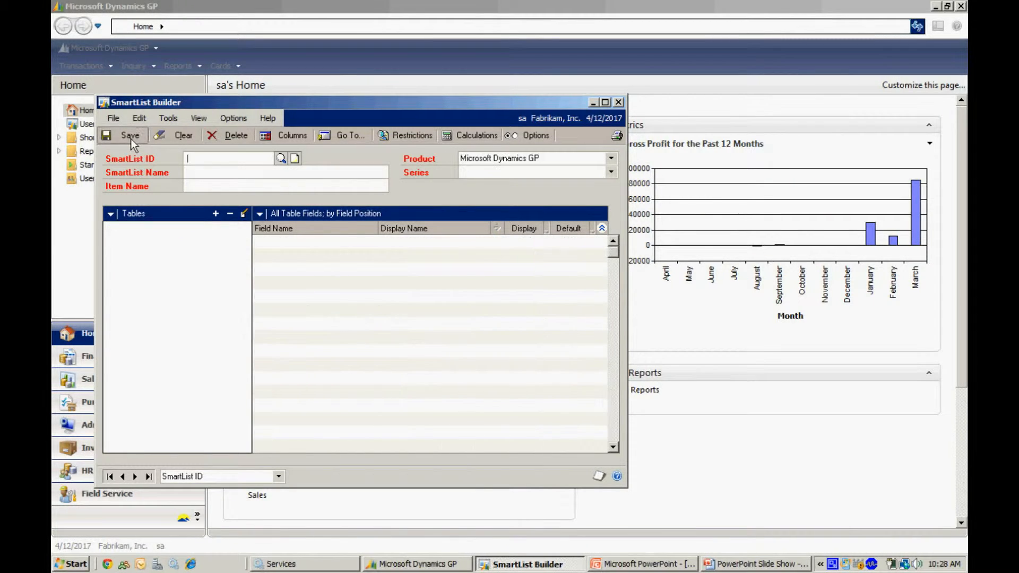
click(618, 102)
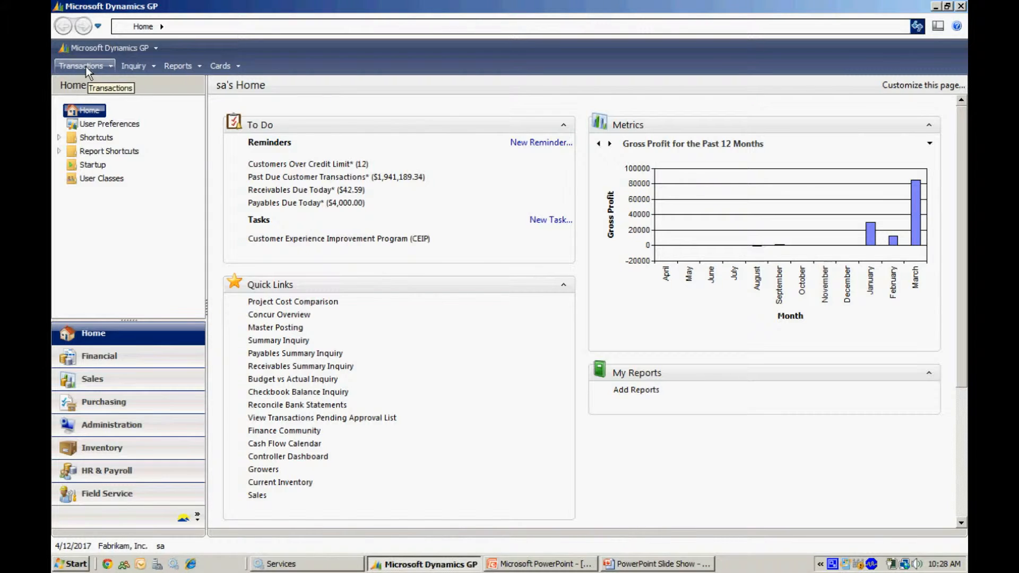
Open SmartList and examine the New Cash Across All Companies list under Financial, then close the SmartList window.
click(91, 49)
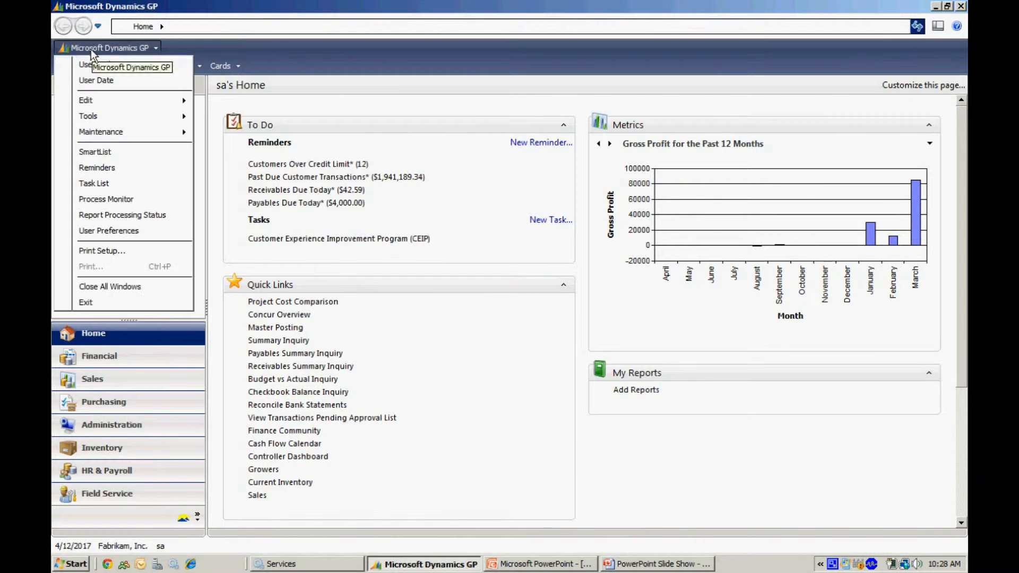
click(95, 152)
click(488, 329)
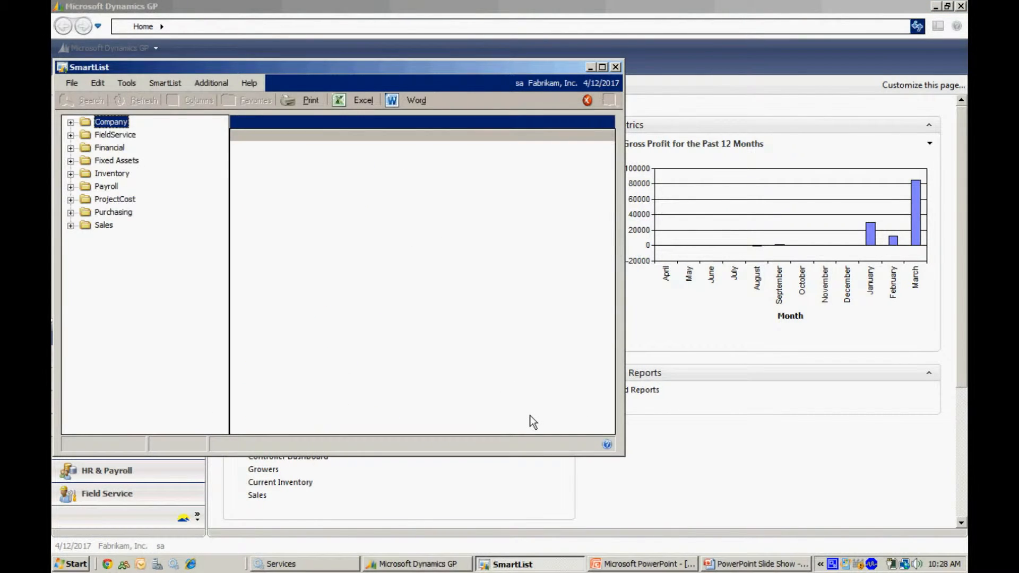
click(71, 149)
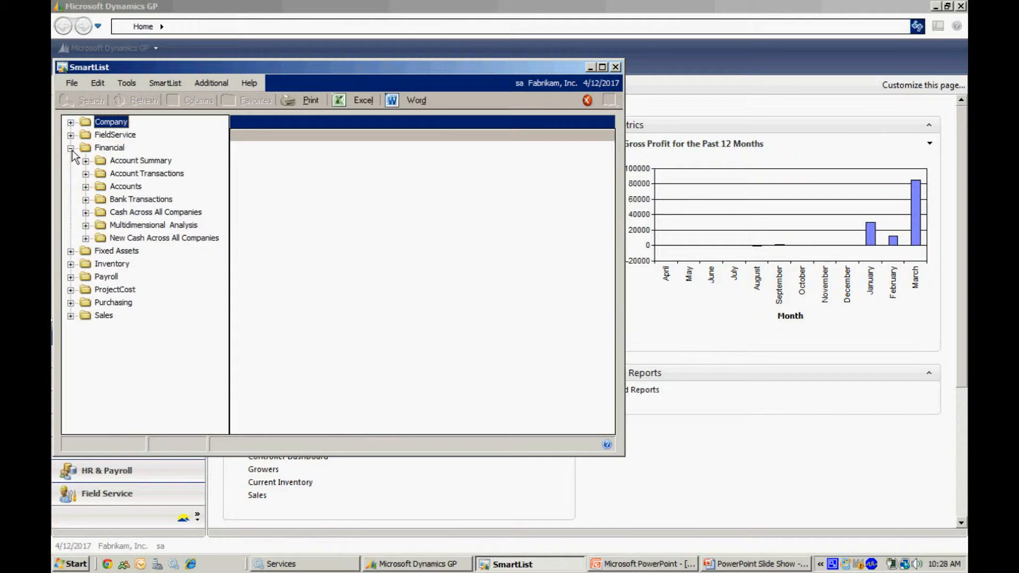
click(150, 239)
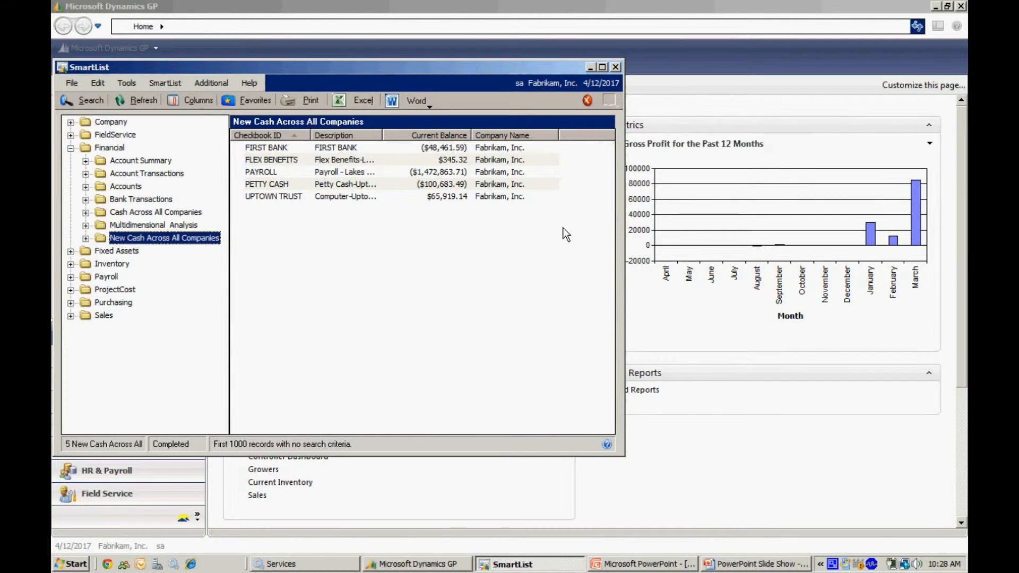
click(616, 66)
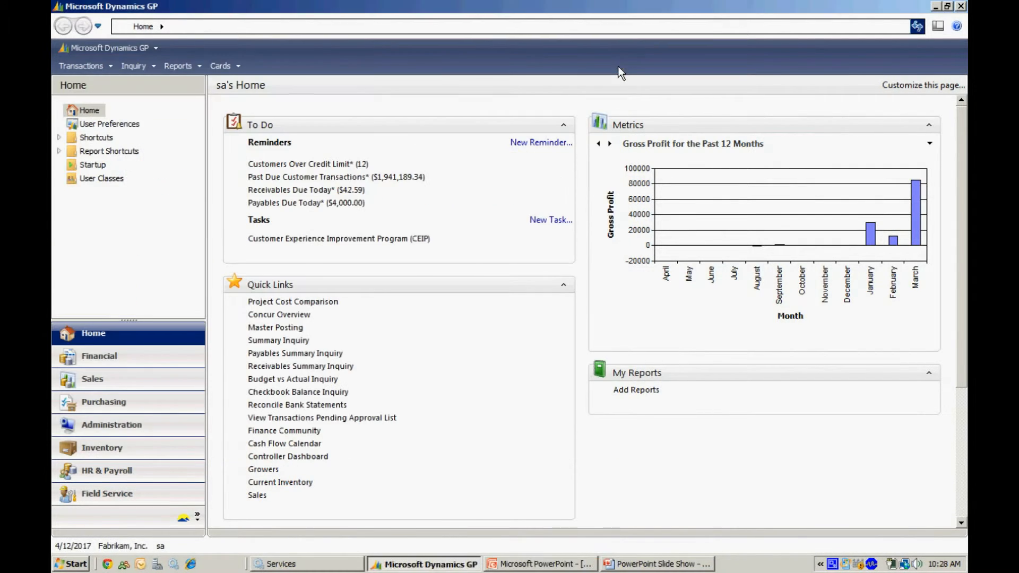
Reopen the NEW CASH definition in SmartList Builder.
click(91, 46)
mouse_move(113, 116)
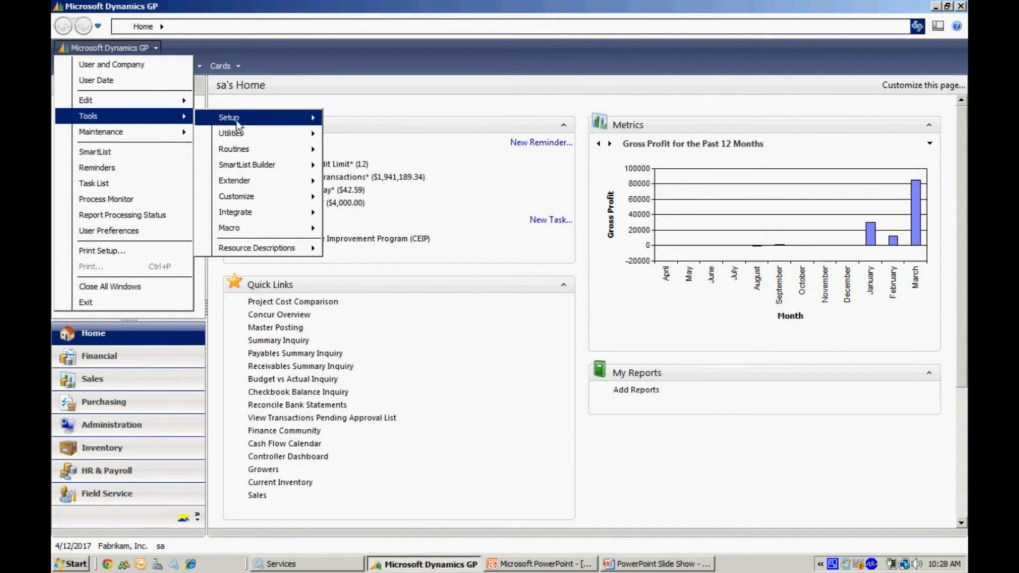
mouse_move(282, 167)
click(363, 165)
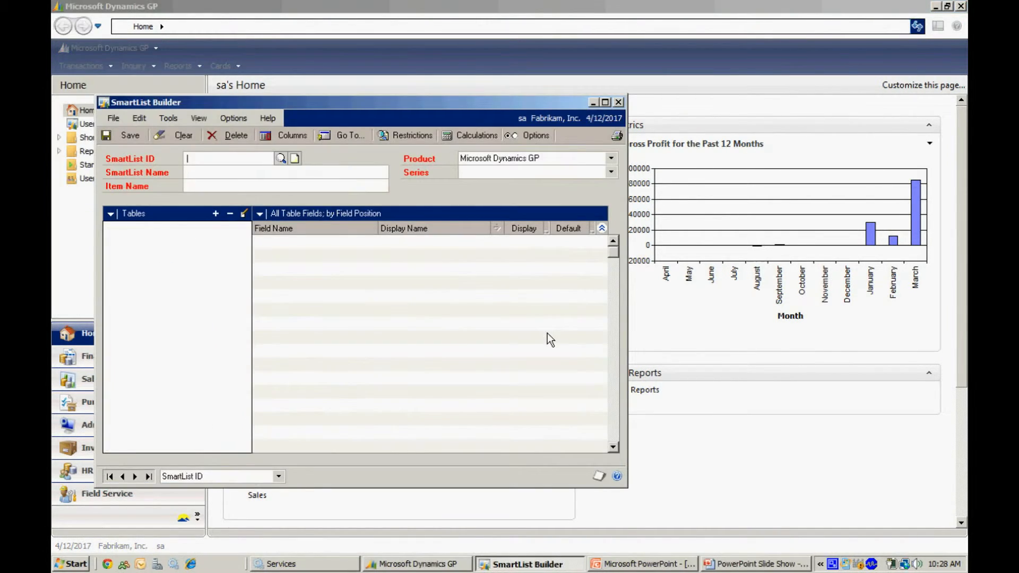
click(280, 158)
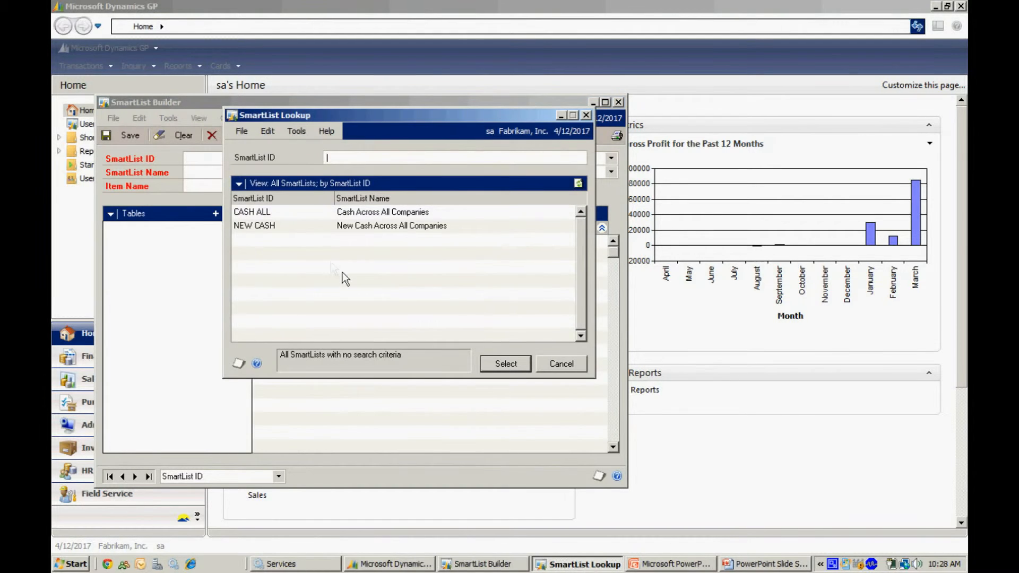
double_click(296, 225)
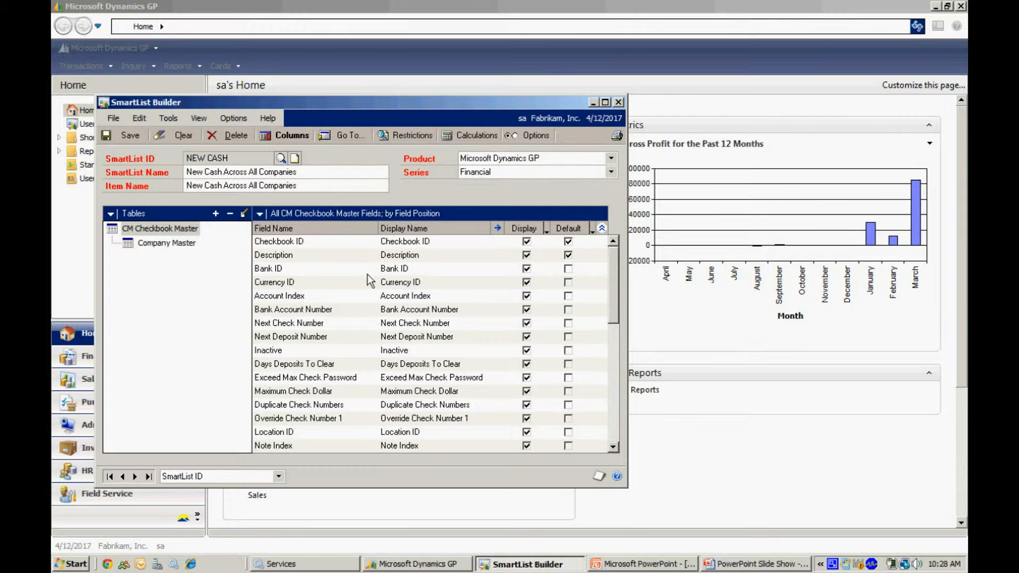
Make NEW CASH a multicompany SmartList covering Fabrikam, Inc., American Distribution and National Finance, and save and close it.
click(527, 136)
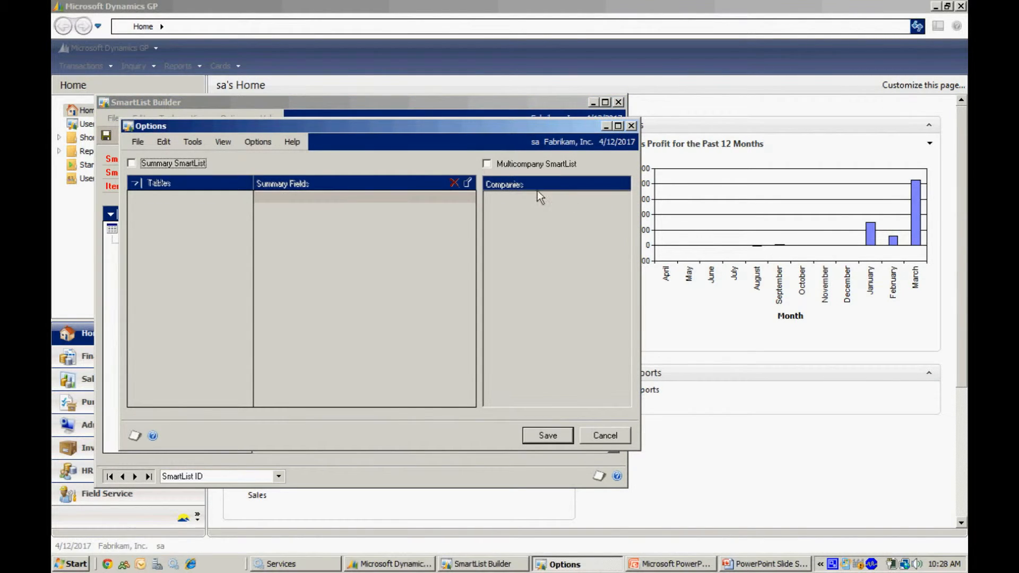
click(488, 164)
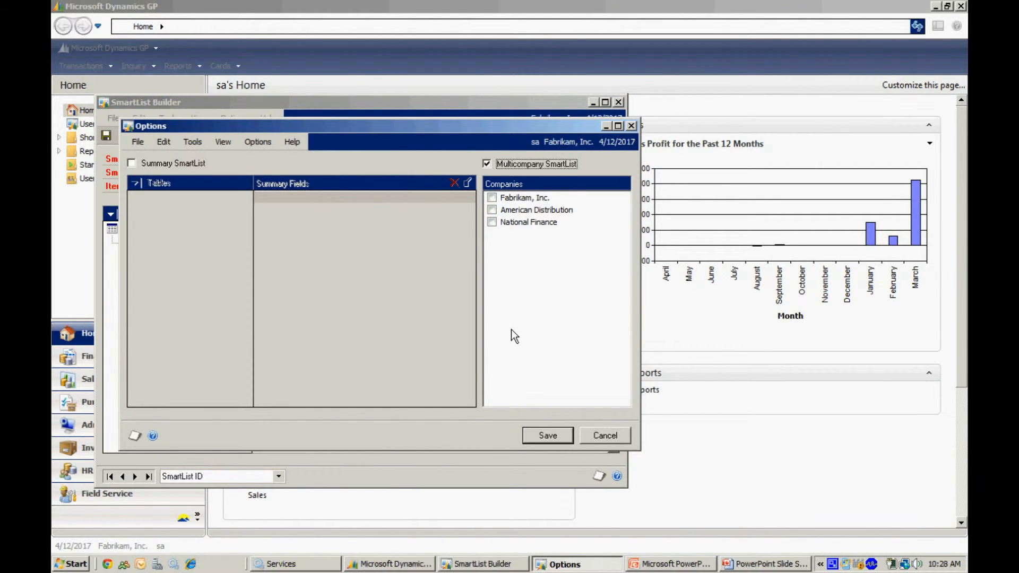
click(492, 198)
click(492, 209)
click(492, 222)
click(544, 434)
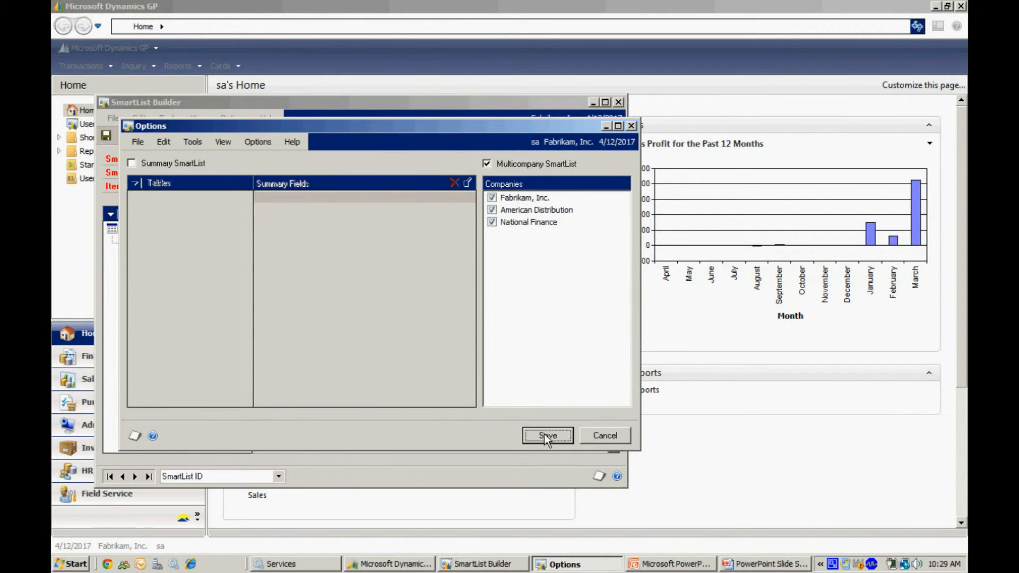
click(127, 137)
click(619, 102)
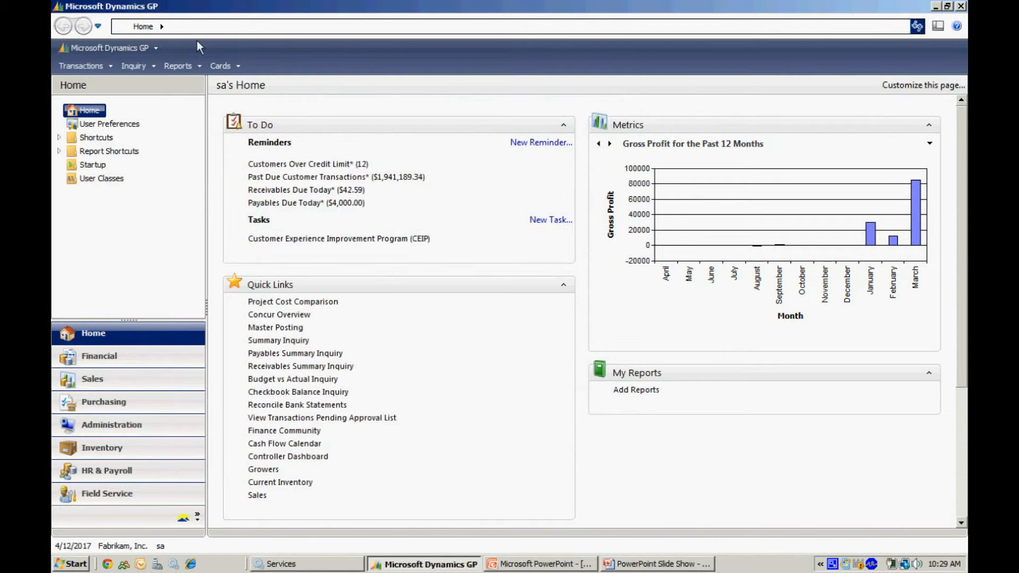
Reopen SmartList and view the Financial series' New Cash Across All Companies list with the multicompany option applied.
click(105, 47)
mouse_move(104, 114)
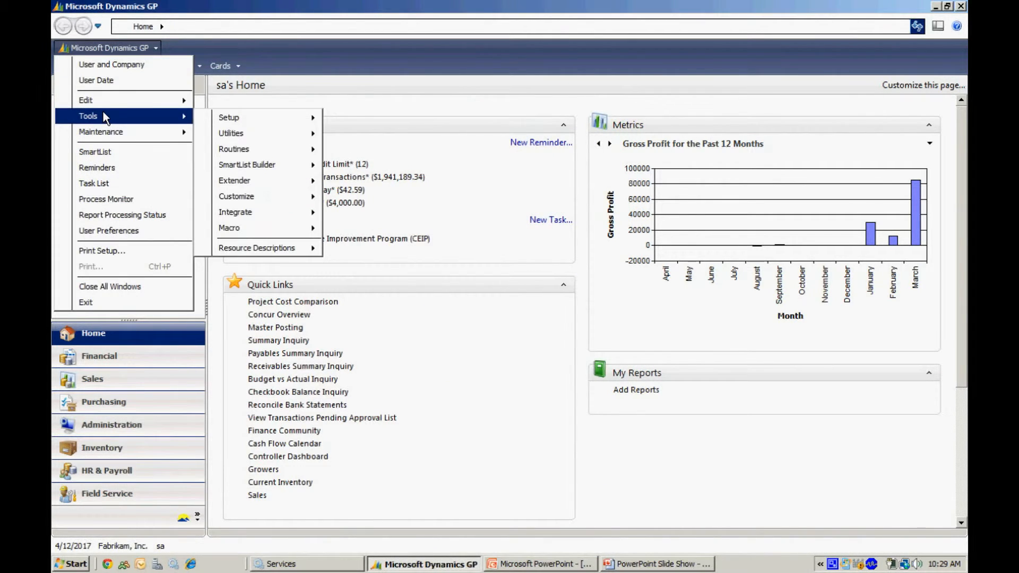
click(106, 153)
click(483, 325)
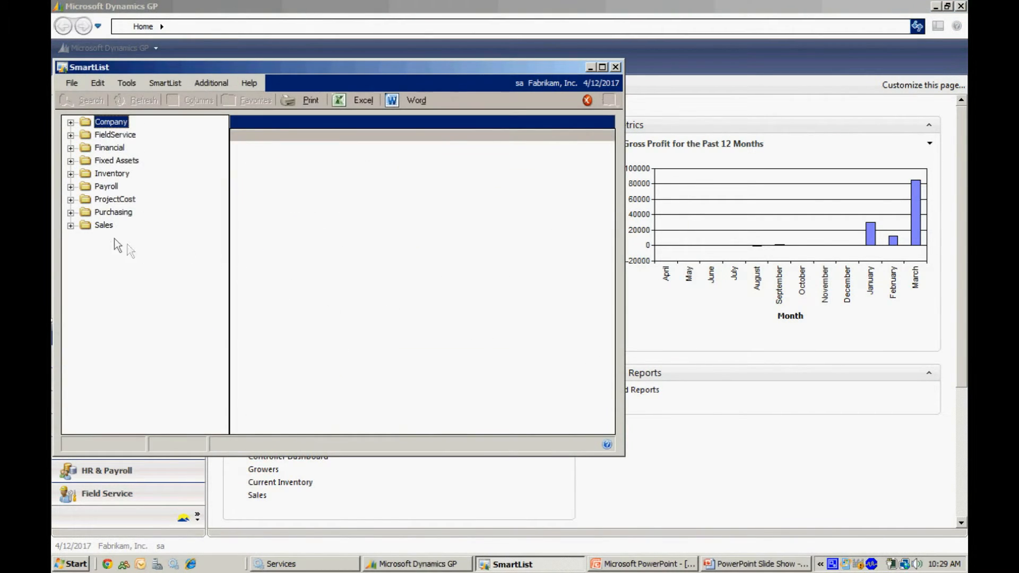
click(70, 148)
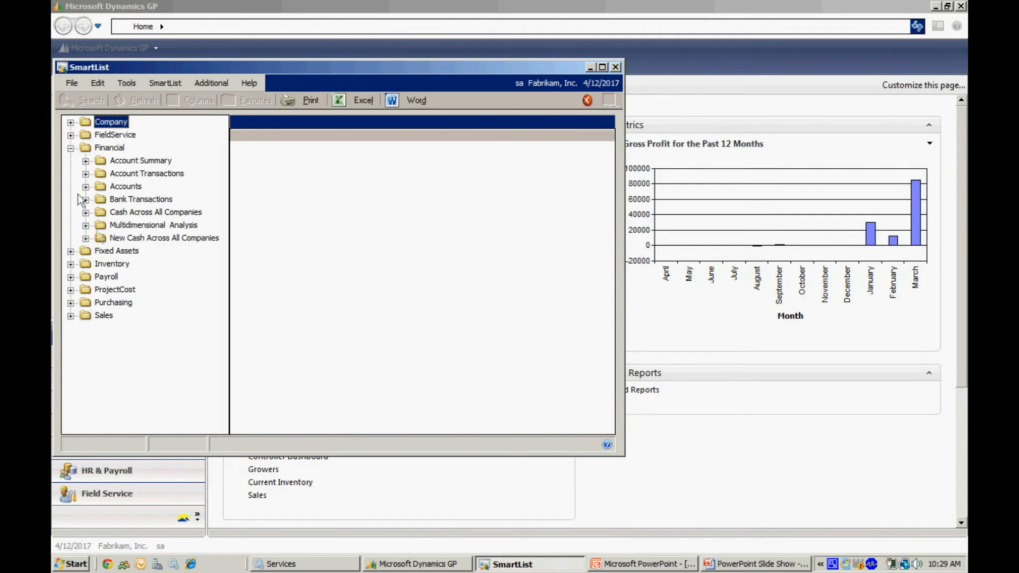
click(162, 238)
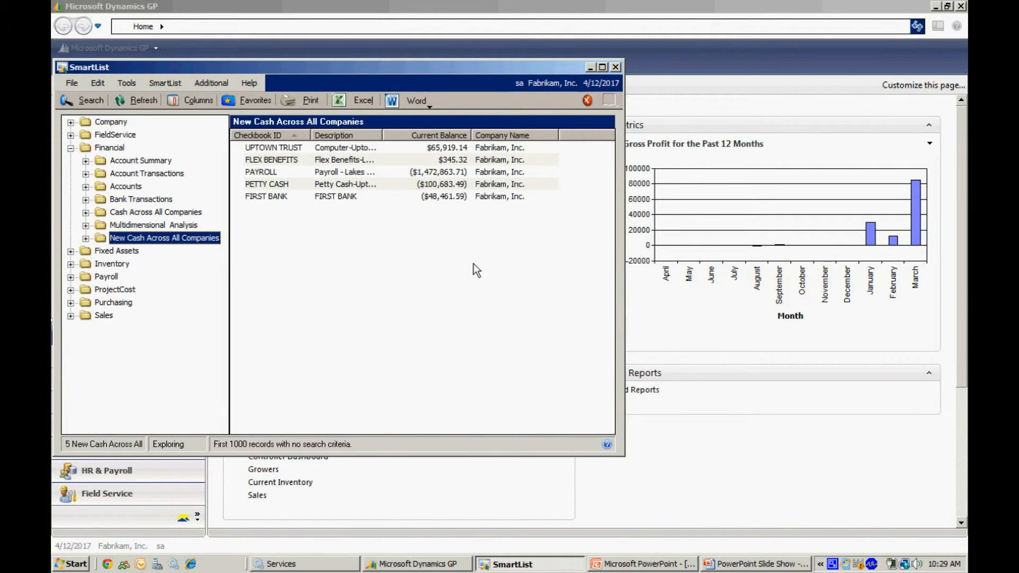